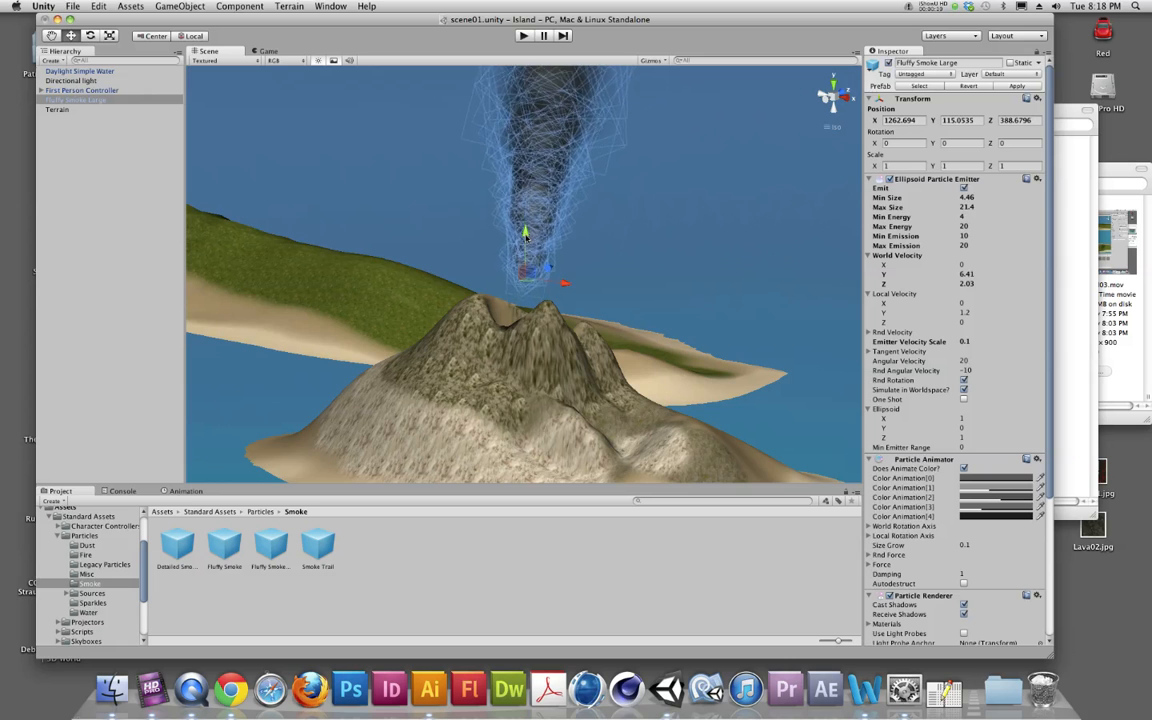
Lower the Fluffy Smoke Large emitter into the volcano's crater at about Y 77.15 and check it by walking around in play mode
{"action": "key", "text": "alt"}
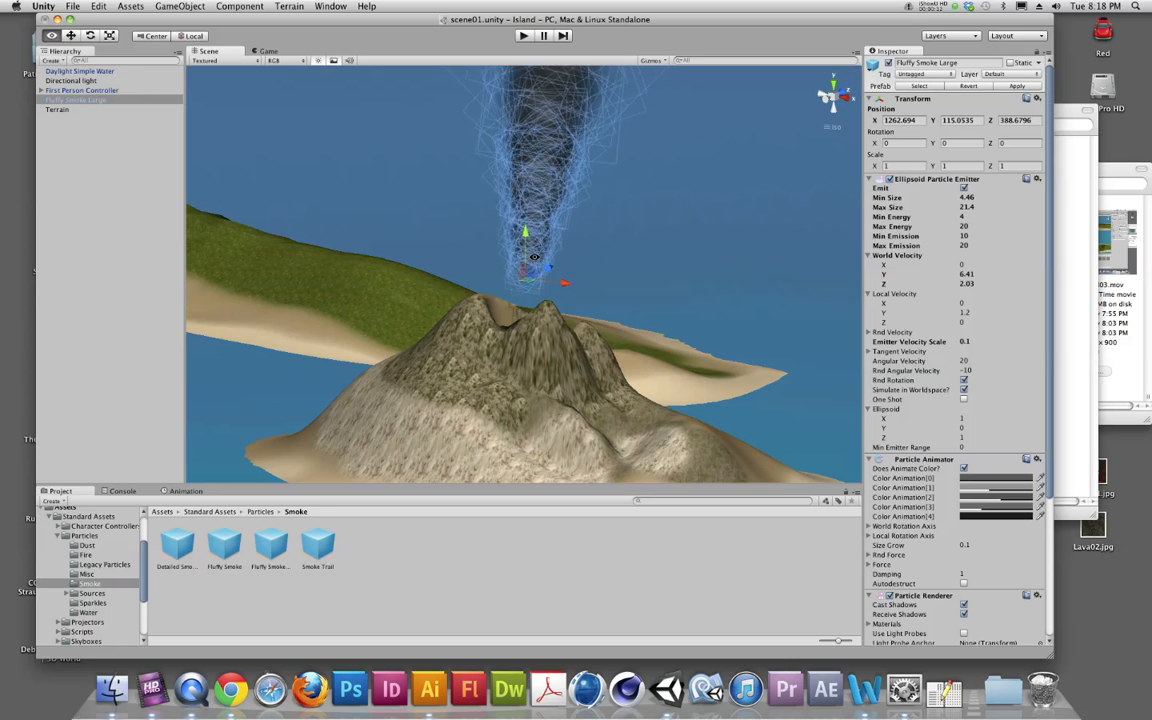
{"action": "mouse_move", "coordinate": [562, 311]}
{"action": "left_mouse_down", "text": "alt"}
{"action": "mouse_move", "coordinate": [521, 270]}
{"action": "mouse_move", "coordinate": [523, 238]}
{"action": "mouse_move", "coordinate": [522, 348]}
{"action": "mouse_move", "coordinate": [526, 287]}
{"action": "mouse_move", "coordinate": [500, 358]}
{"action": "mouse_move", "coordinate": [551, 361]}
{"action": "mouse_move", "coordinate": [560, 292]}
{"action": "left_mouse_up", "text": "alt"}
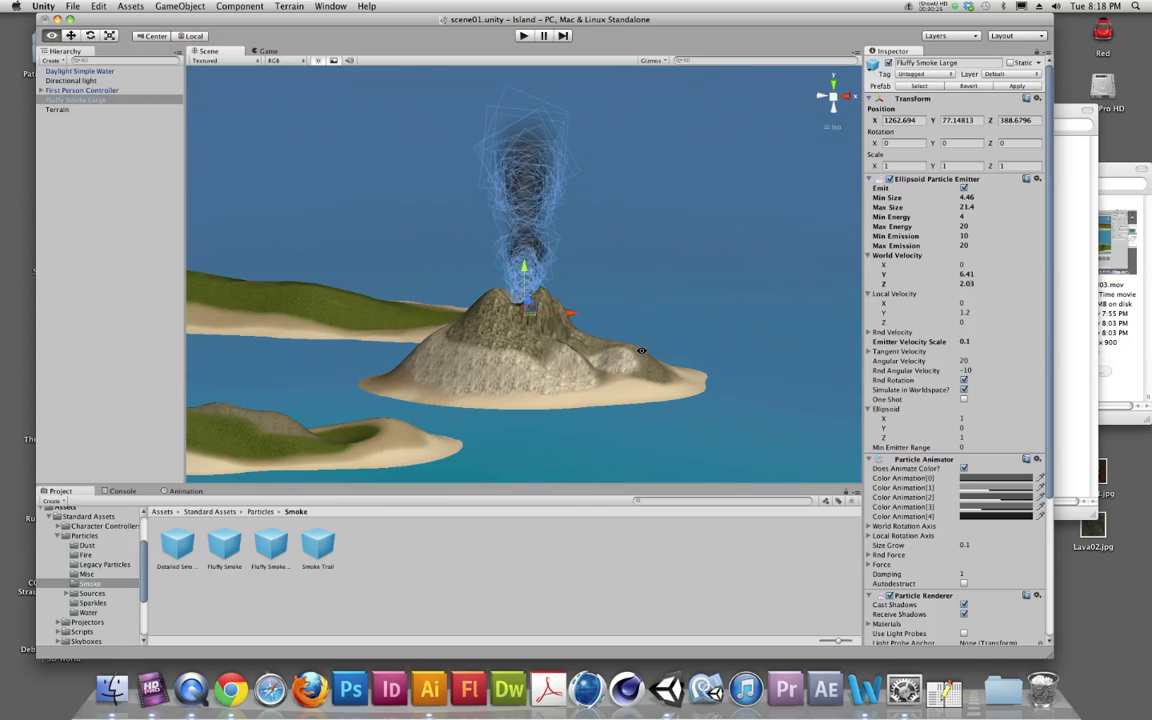
{"action": "left_click", "coordinate": [524, 37]}
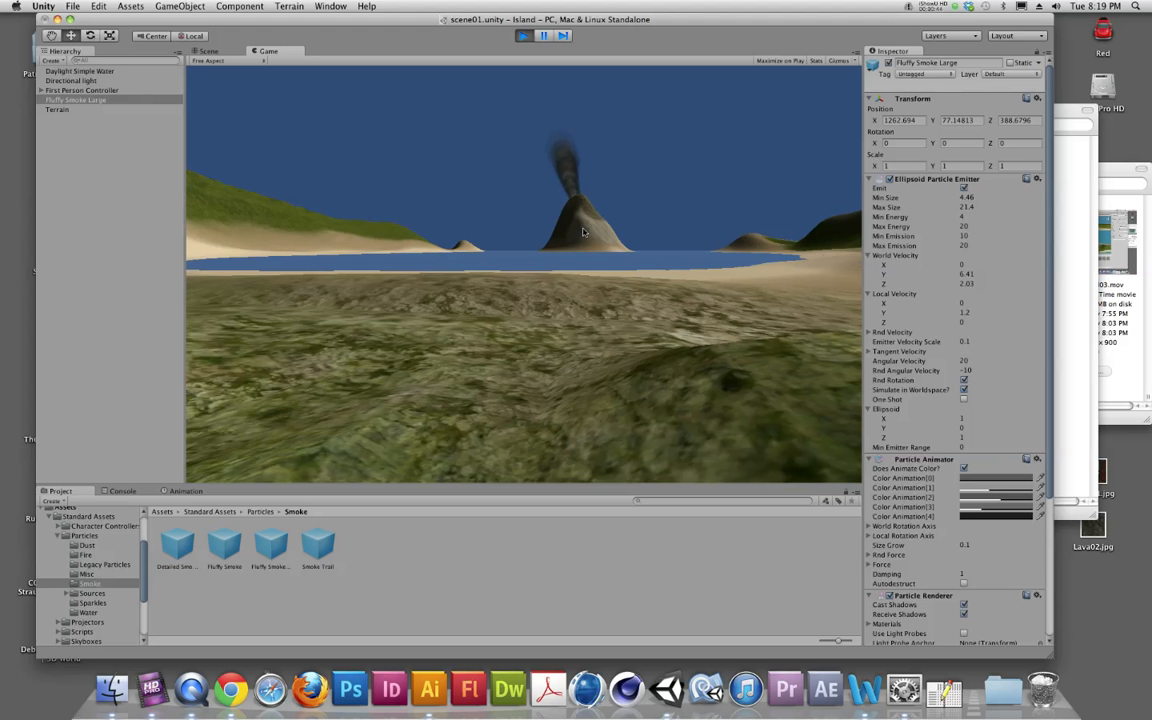
{"action": "key", "text": "w"}
{"action": "key", "text": "w"}
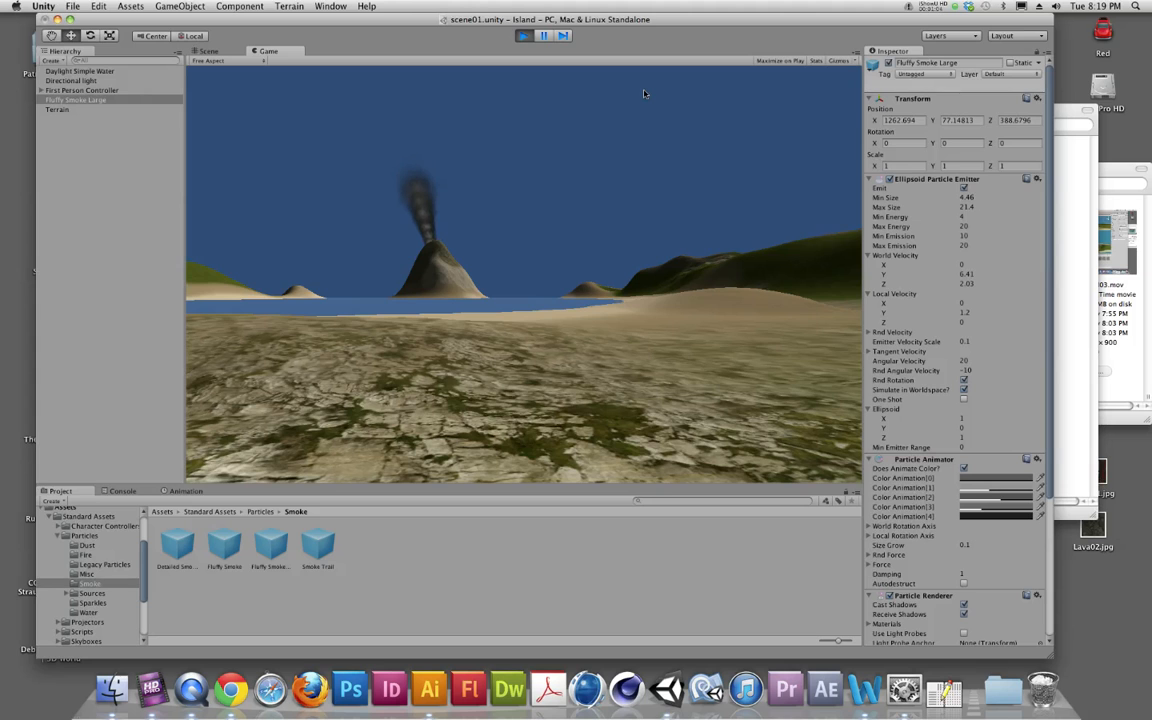
{"action": "key", "text": "super+p"}
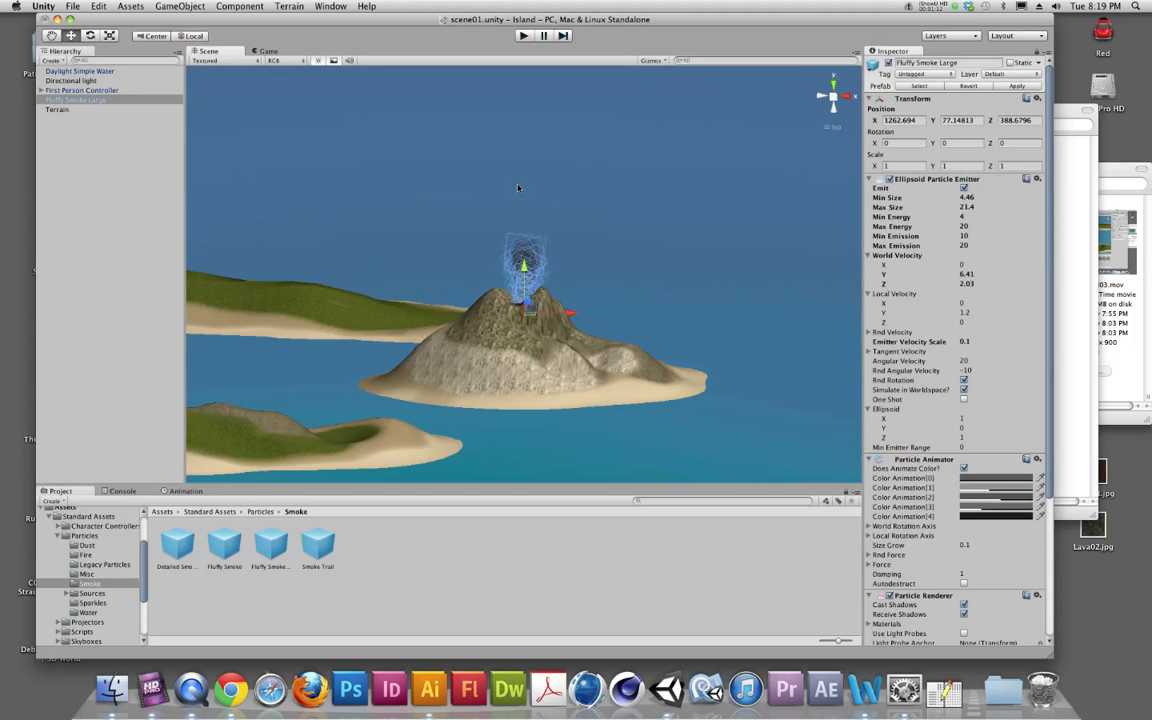
Collapse the Particles folder, open the Standard Assets Skyboxes folder and select the Eerie Skybox material
{"action": "left_click", "coordinate": [58, 535]}
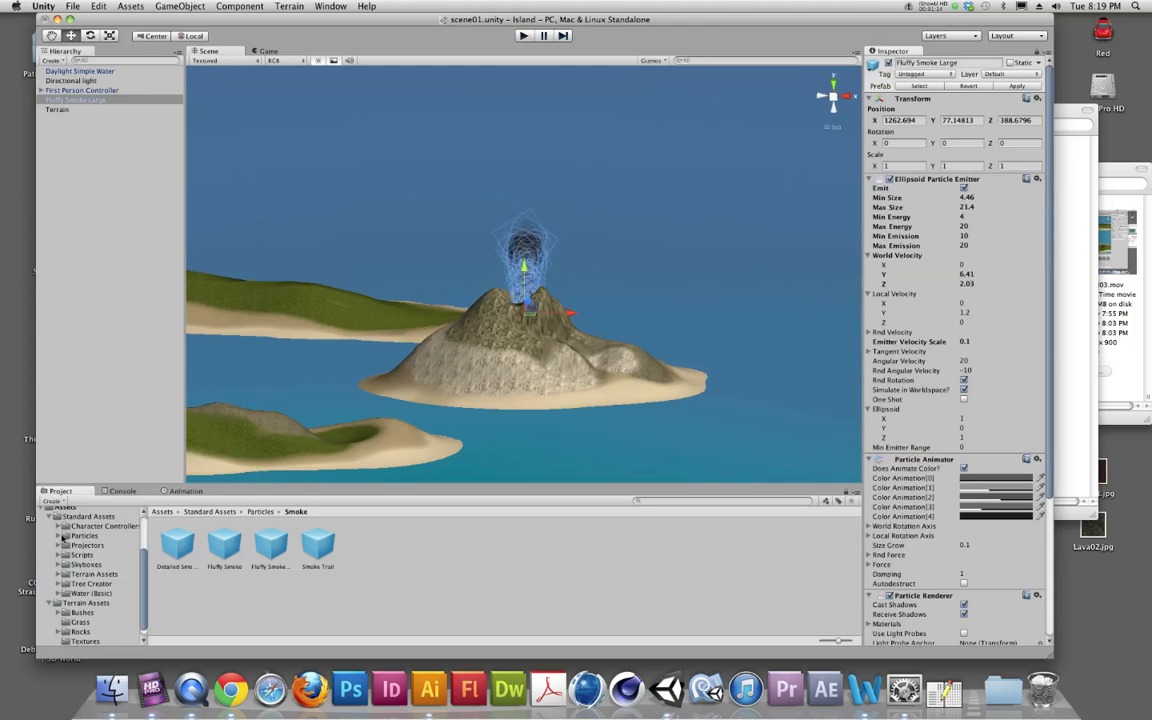
{"action": "scroll", "coordinate": [65, 541], "scroll_direction": "up", "scroll_amount": 2}
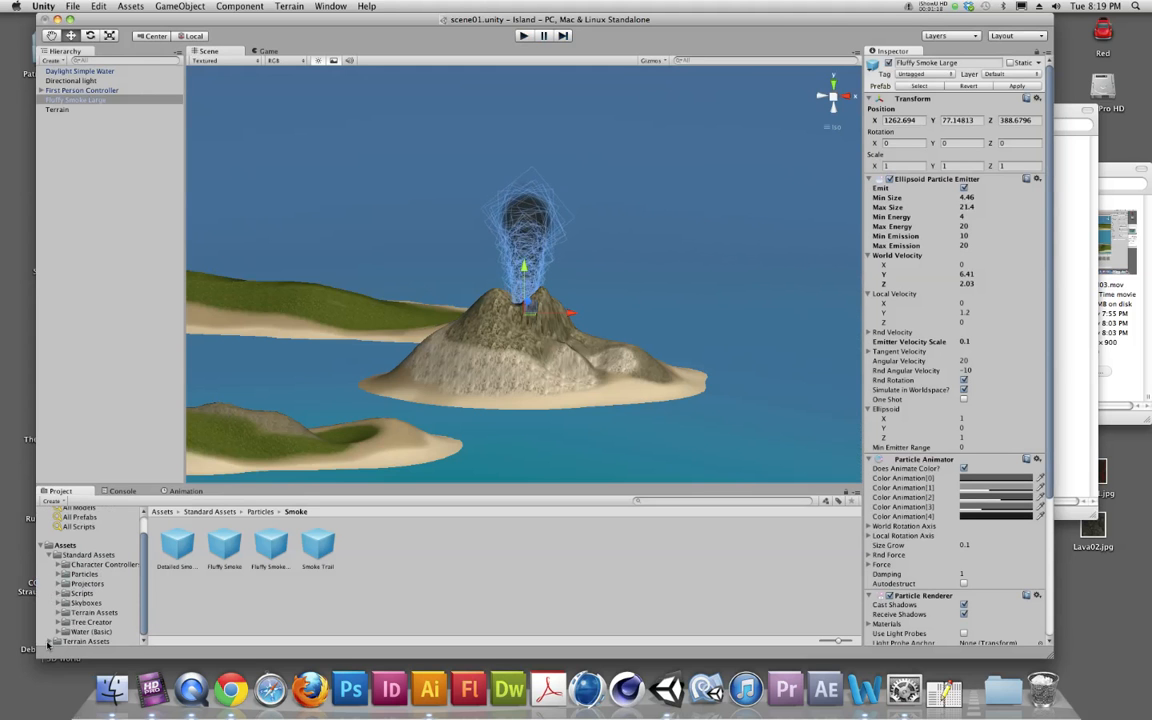
{"action": "scroll", "coordinate": [60, 578], "scroll_direction": "up", "scroll_amount": 1}
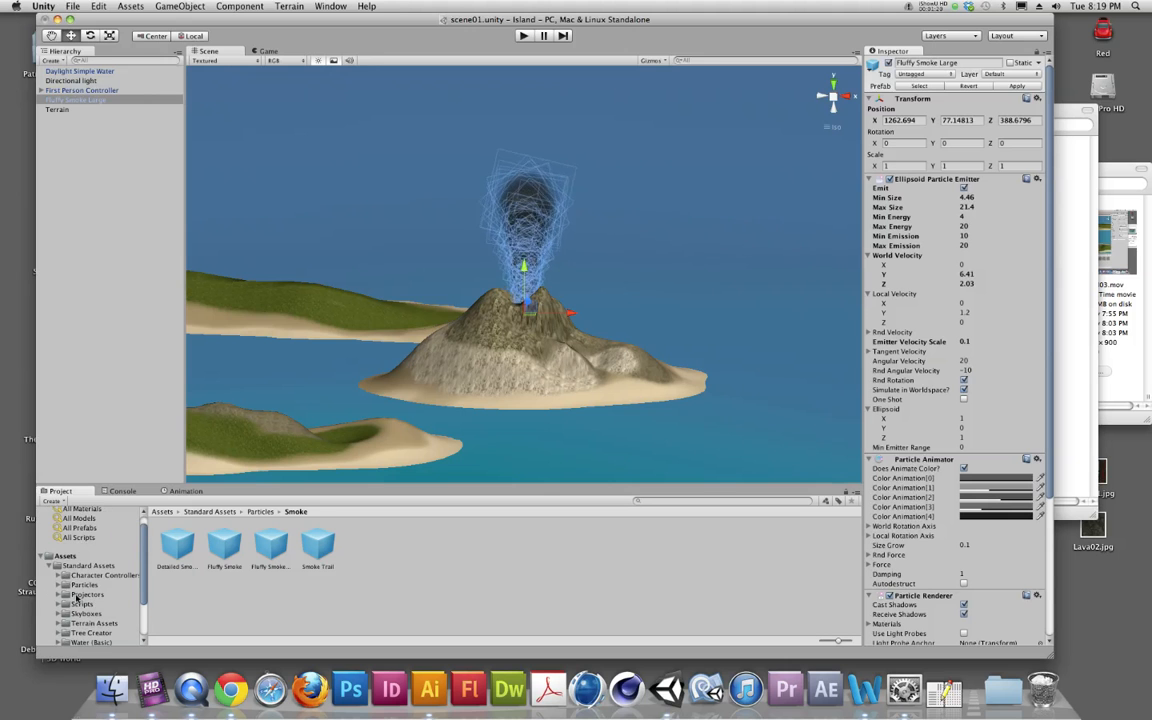
{"action": "left_click", "coordinate": [75, 567]}
{"action": "left_click", "coordinate": [86, 612]}
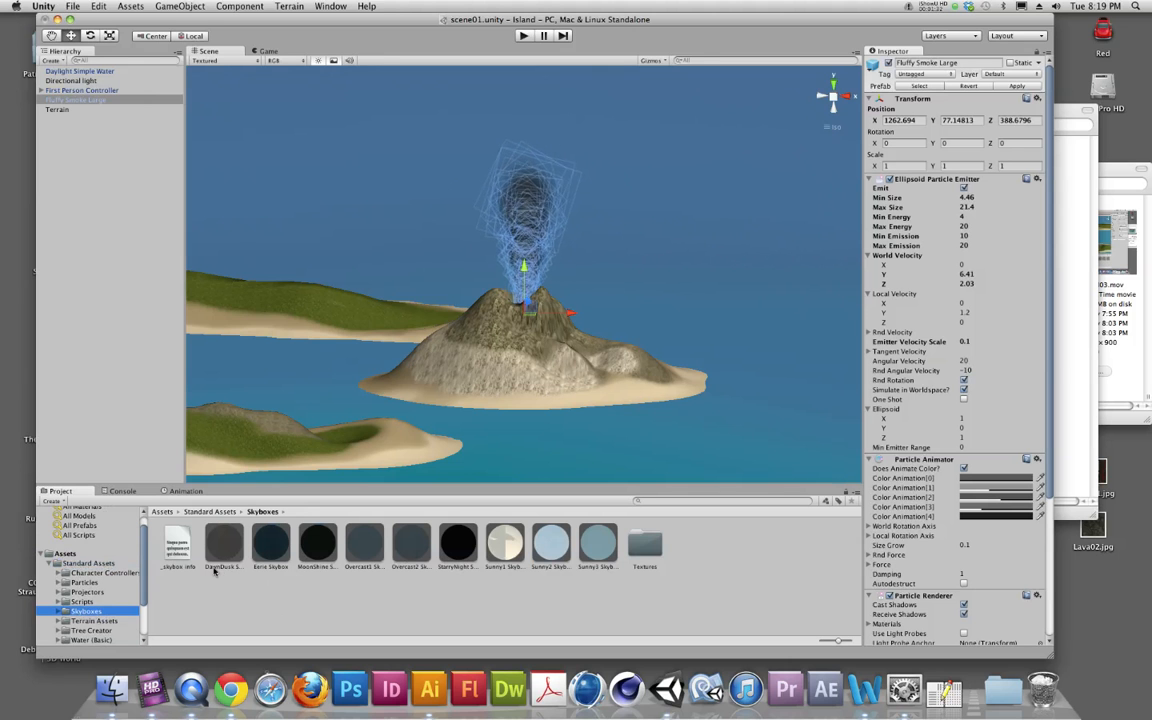
{"action": "left_click", "coordinate": [268, 551]}
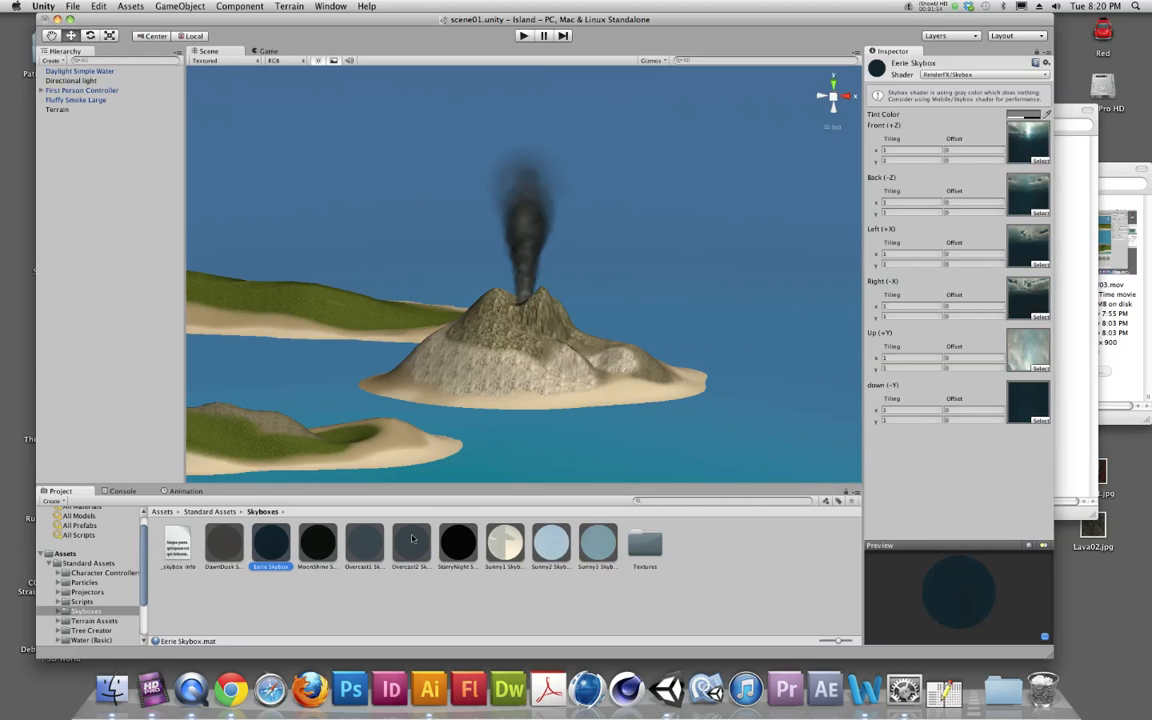
Open the scene's Render Settings and browse the materials offered for the skybox without choosing one
{"action": "left_click", "coordinate": [97, 6]}
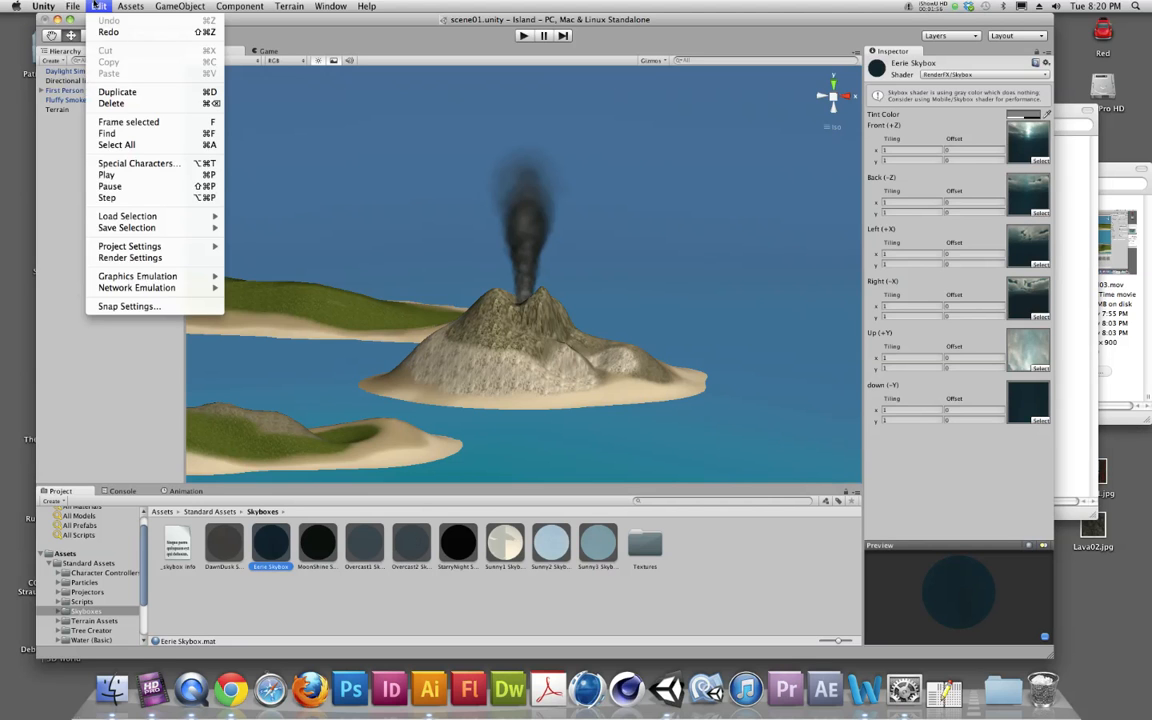
{"action": "left_click", "coordinate": [124, 258]}
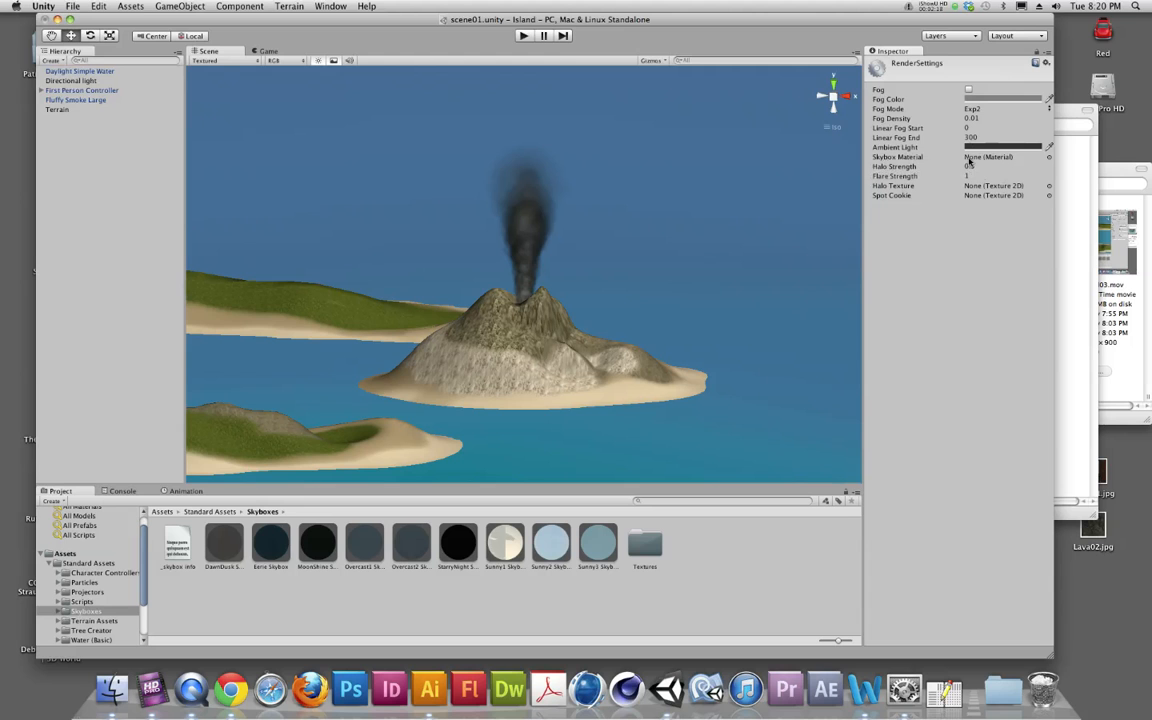
{"action": "left_click", "coordinate": [1049, 159]}
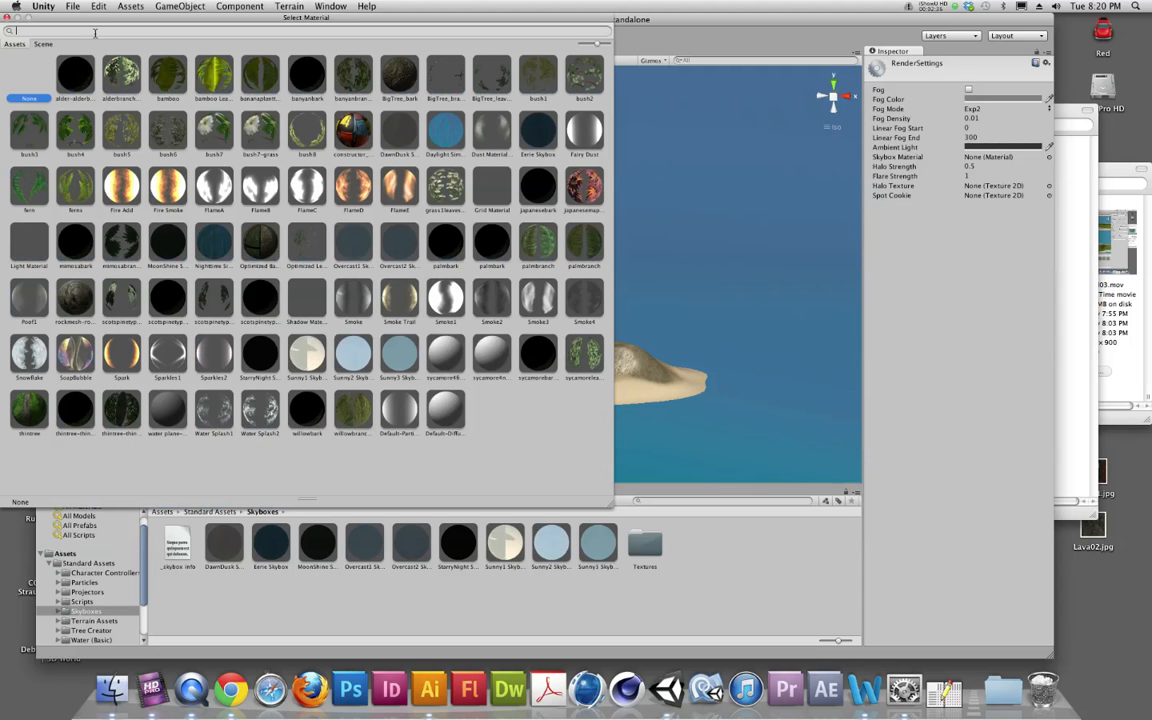
{"action": "left_click", "coordinate": [7, 19]}
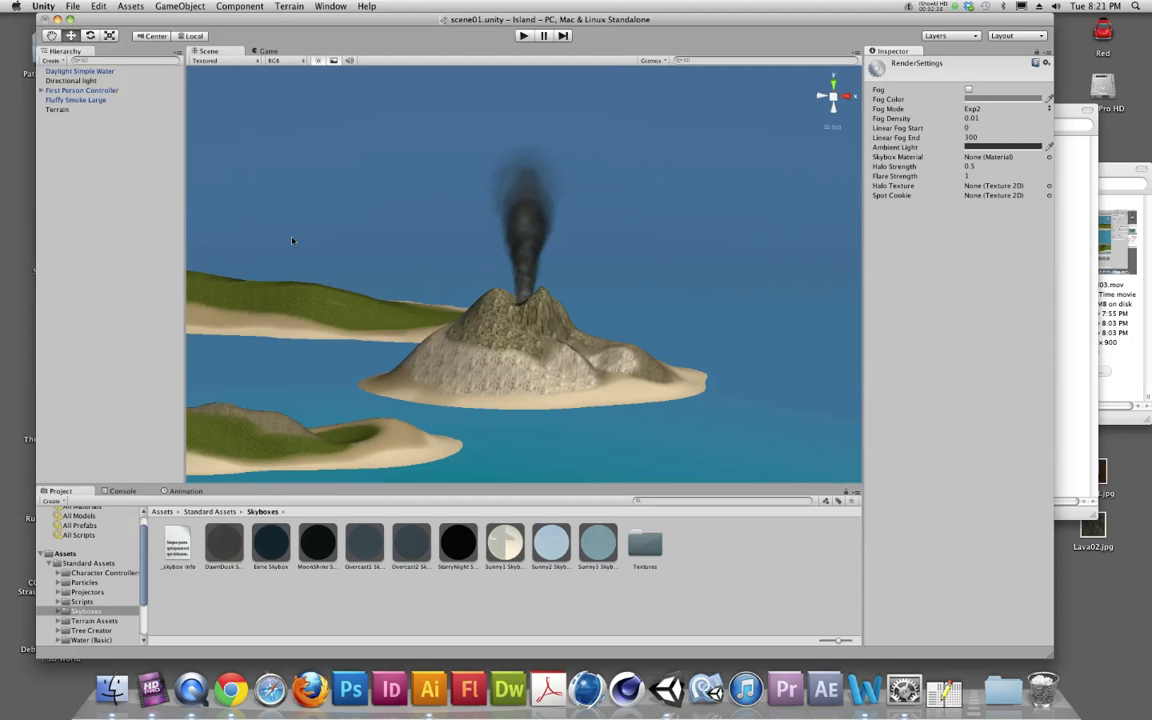
Assign StarryNight Skybox from the Skyboxes folder as the Skybox Material in the Render Settings
{"action": "left_click", "coordinate": [85, 611]}
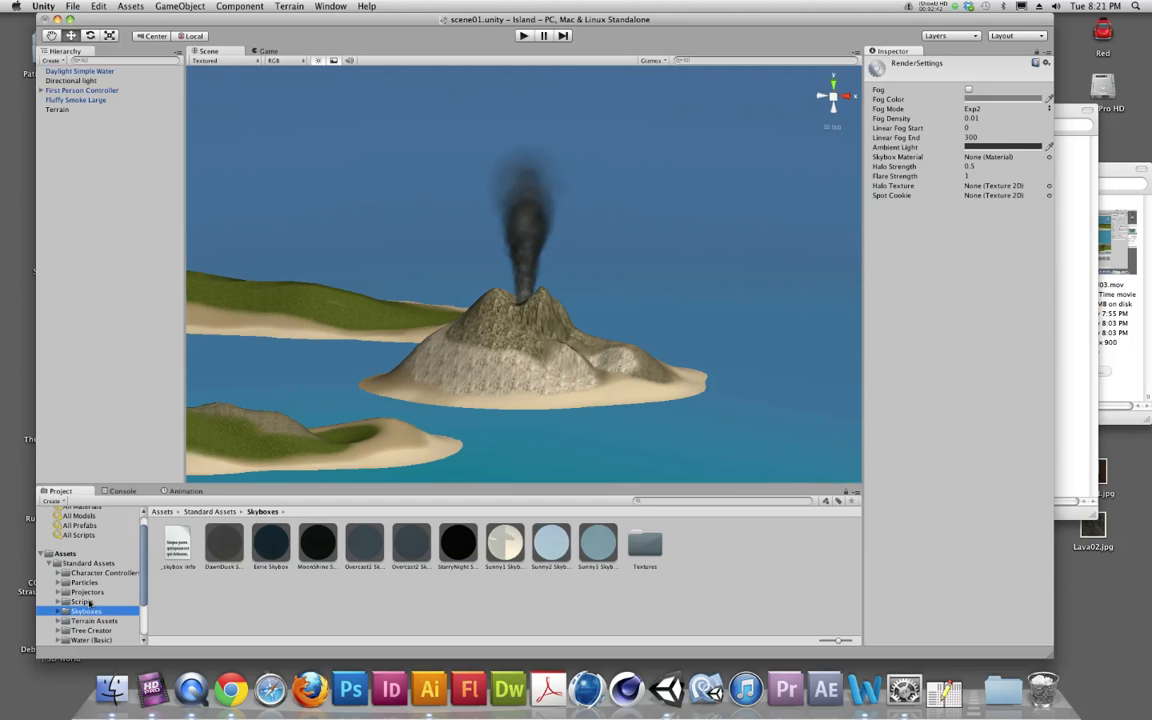
{"action": "left_click", "coordinate": [97, 6]}
{"action": "left_click", "coordinate": [121, 258]}
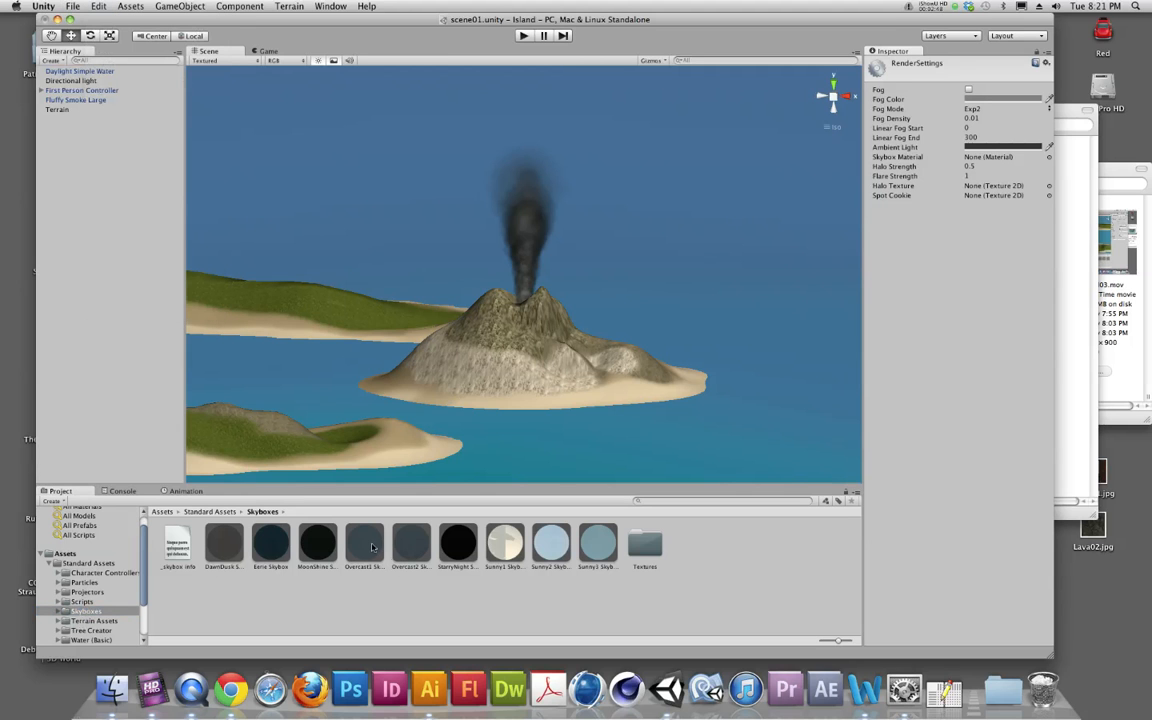
{"action": "left_click_drag", "start_coordinate": [463, 548], "coordinate": [987, 162]}
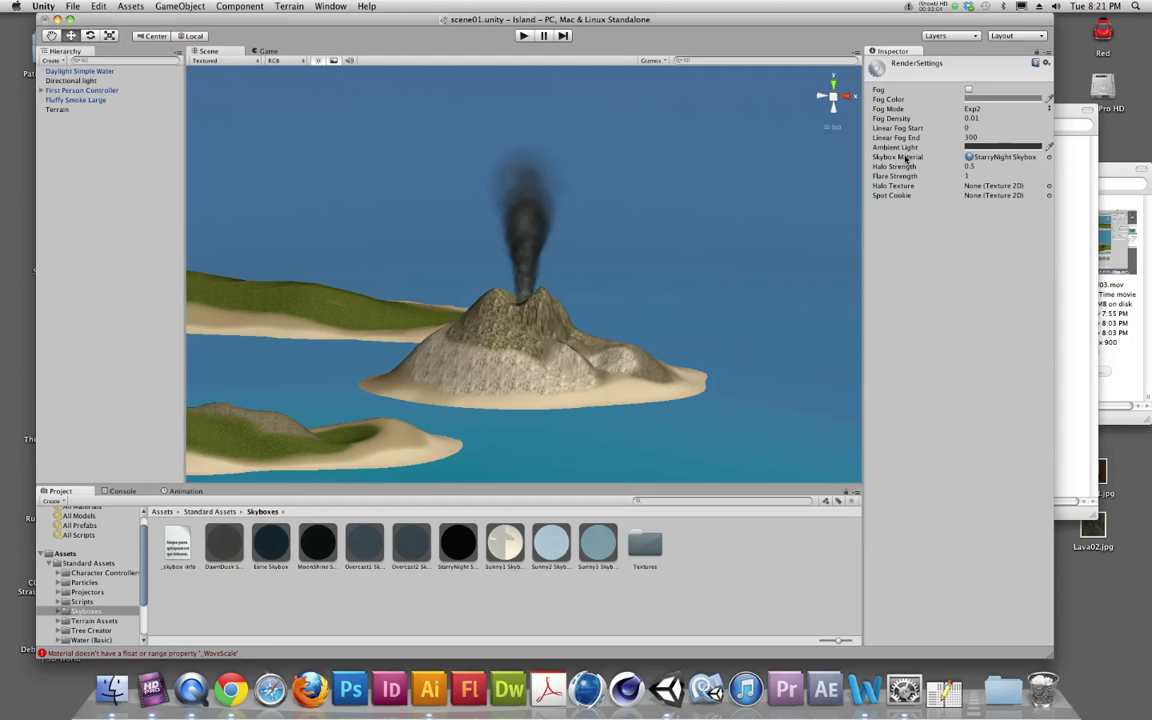
Inspect the Overcast2 Skybox material and return to the Render Settings
{"action": "left_click", "coordinate": [411, 545]}
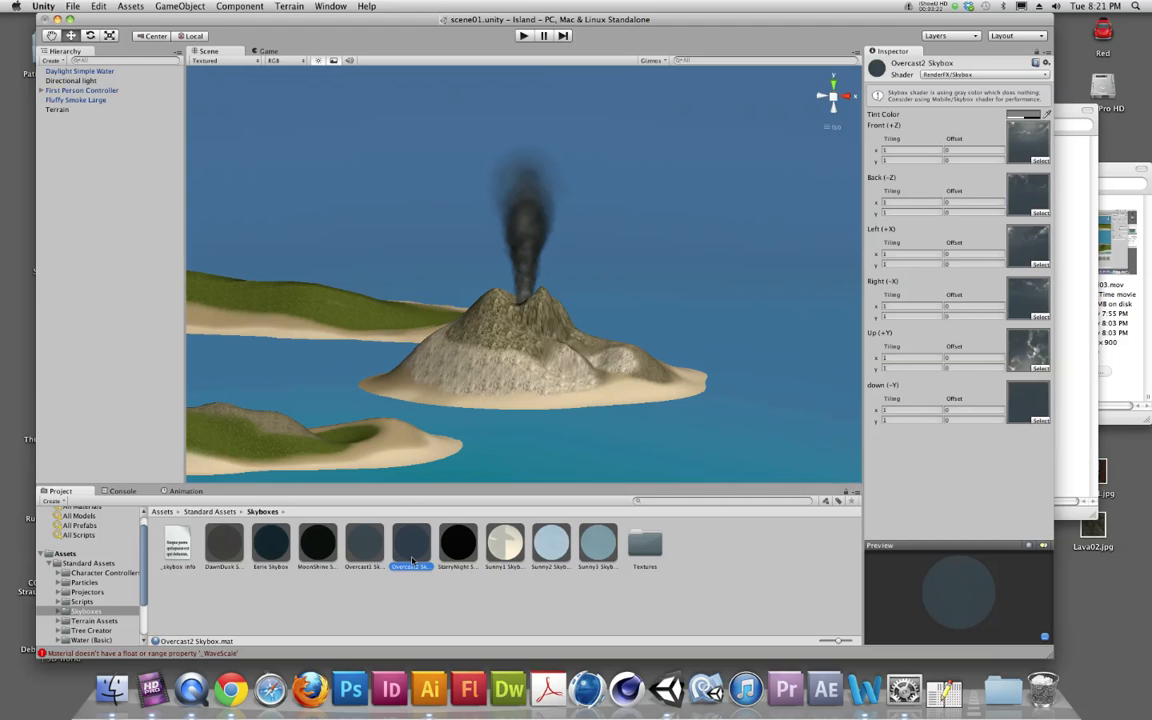
{"action": "left_click", "coordinate": [95, 6]}
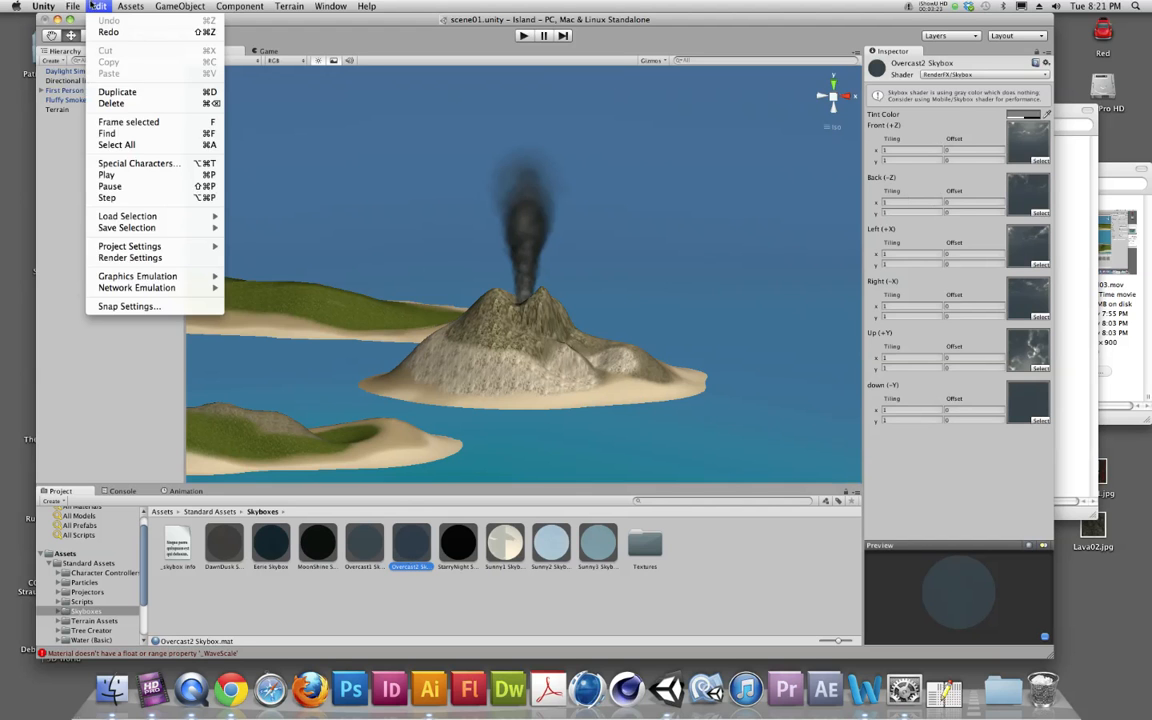
{"action": "left_click", "coordinate": [120, 257]}
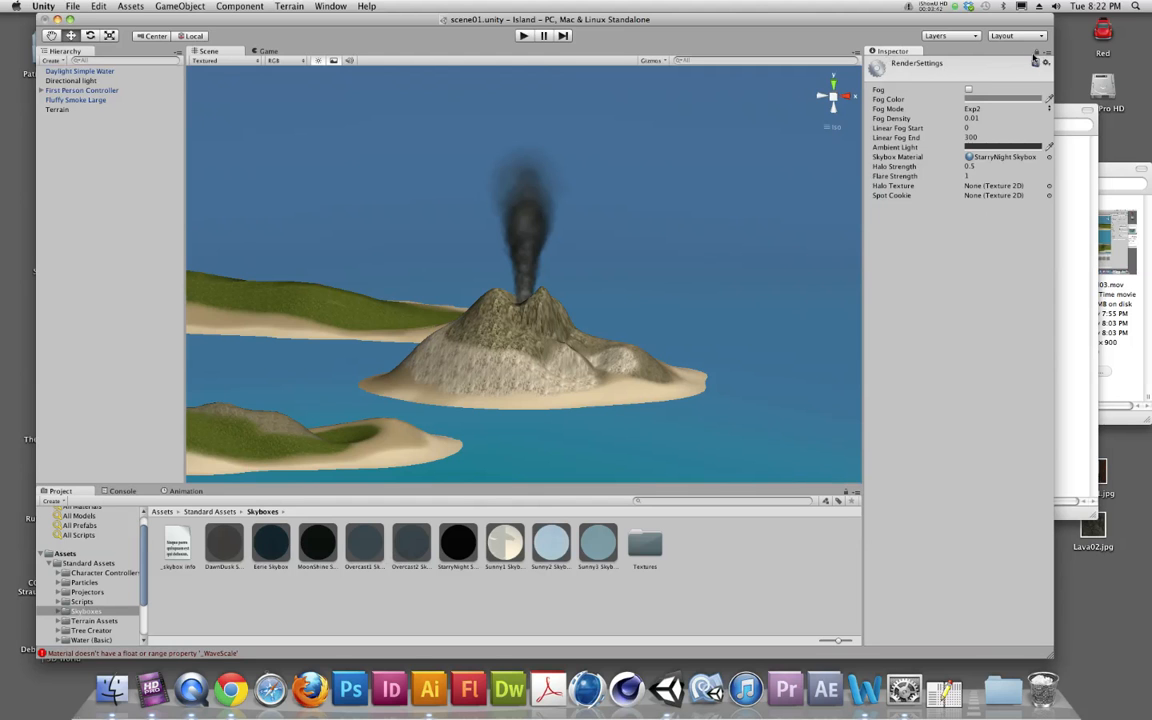
Select several skybox materials while the Inspector is locked on the Render Settings, and unlock it again
{"action": "left_click", "coordinate": [451, 548]}
{"action": "left_click", "coordinate": [404, 549]}
{"action": "left_click", "coordinate": [354, 550]}
{"action": "left_click", "coordinate": [309, 550]}
{"action": "left_click", "coordinate": [268, 550]}
{"action": "left_click", "coordinate": [317, 546]}
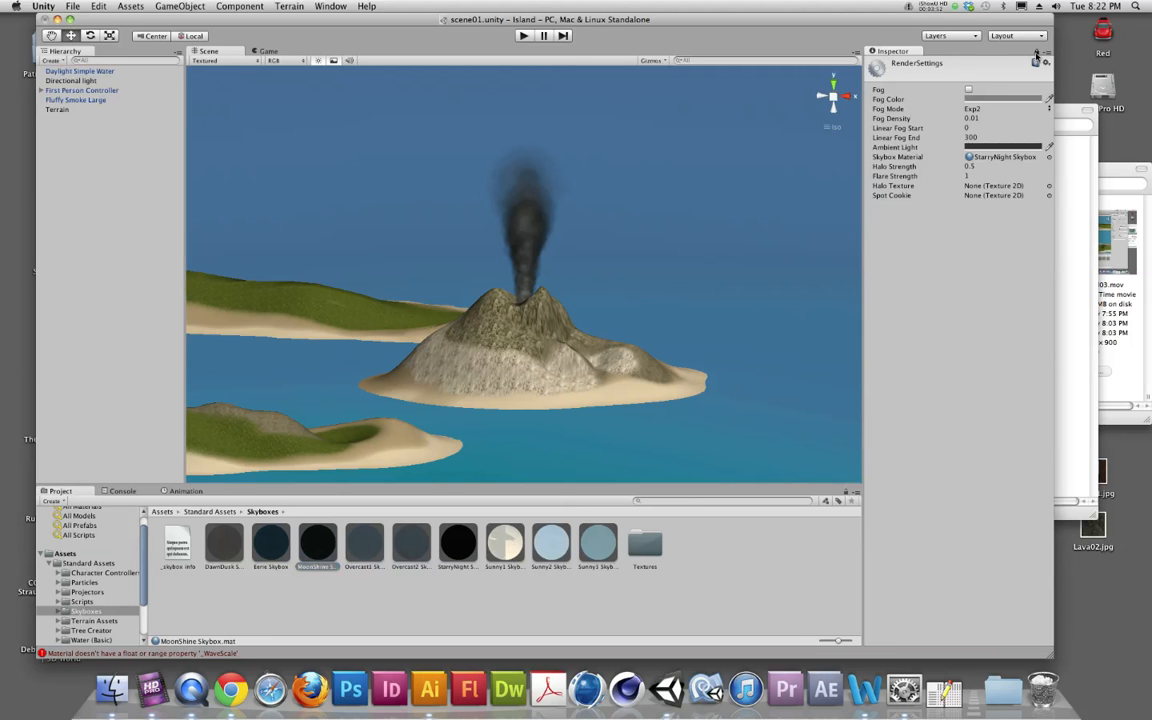
{"action": "left_click", "coordinate": [1035, 62]}
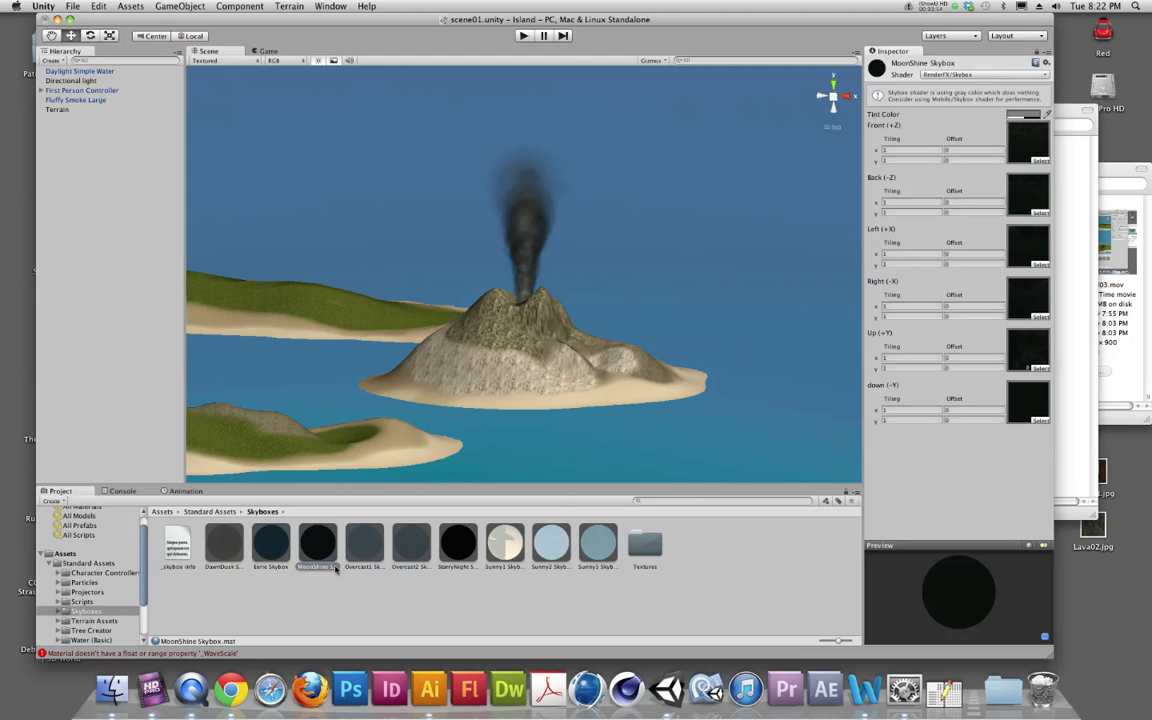
Look at the overcast and starry skyboxes, and assign Sunny2 Skybox as the Skybox Material in the Render Settings
{"action": "left_click", "coordinate": [364, 543]}
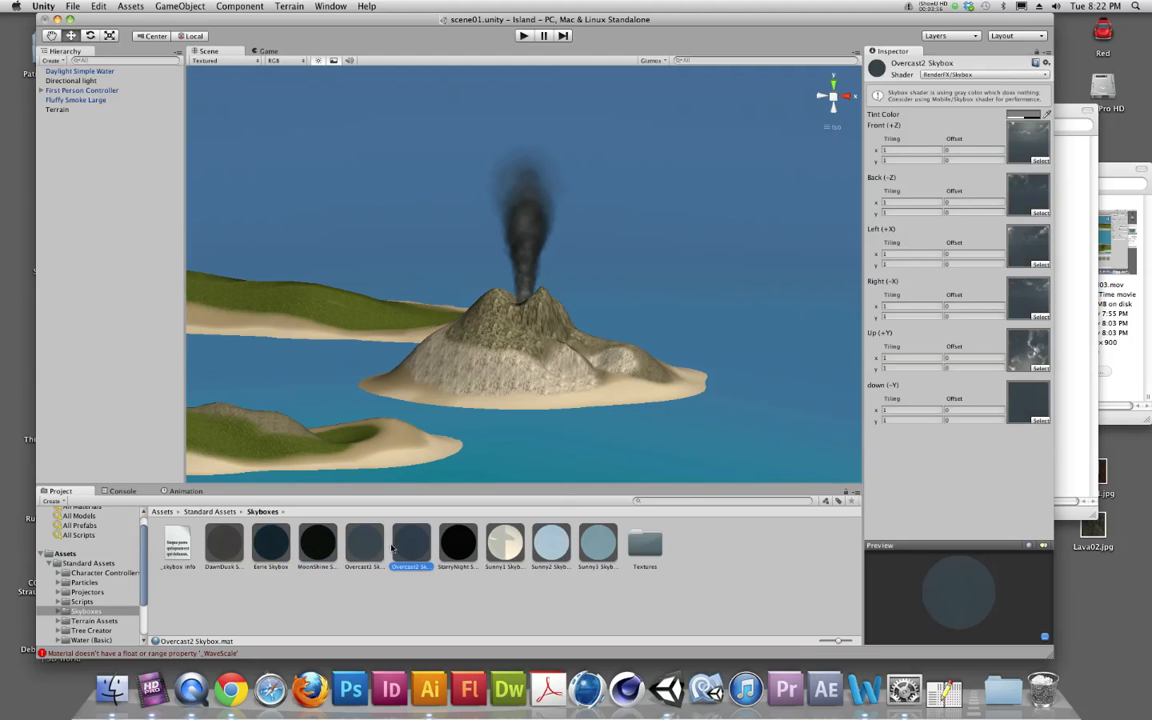
{"action": "left_click", "coordinate": [455, 546]}
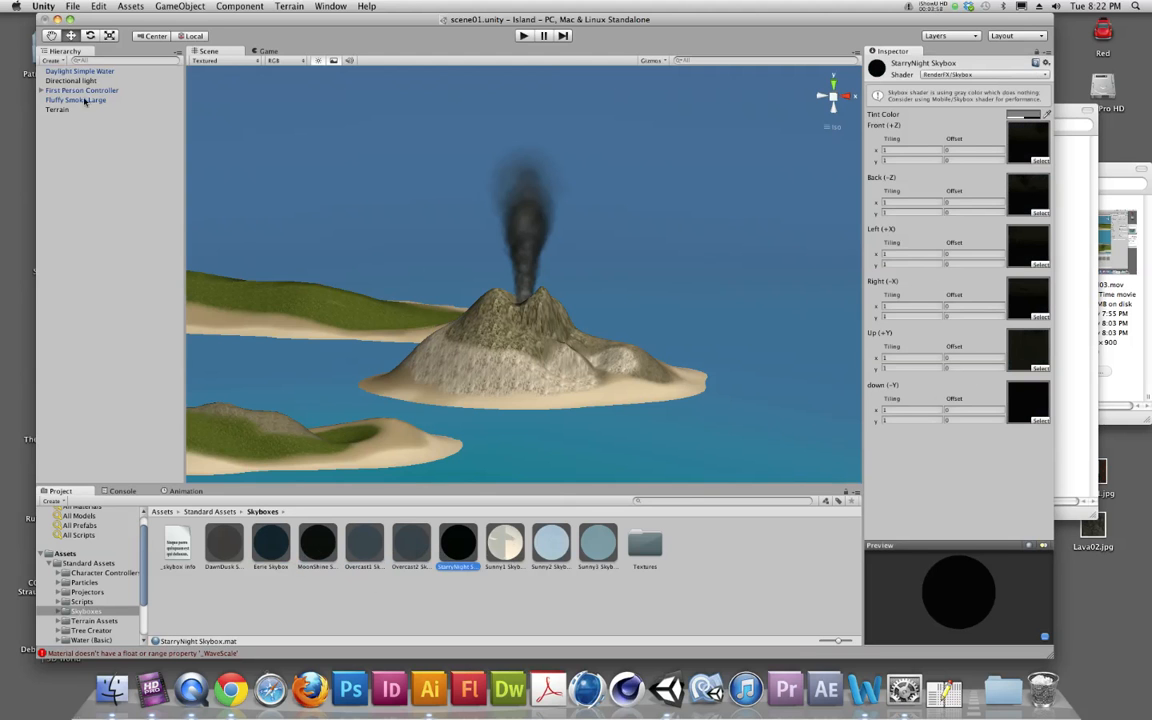
{"action": "left_click", "coordinate": [97, 7]}
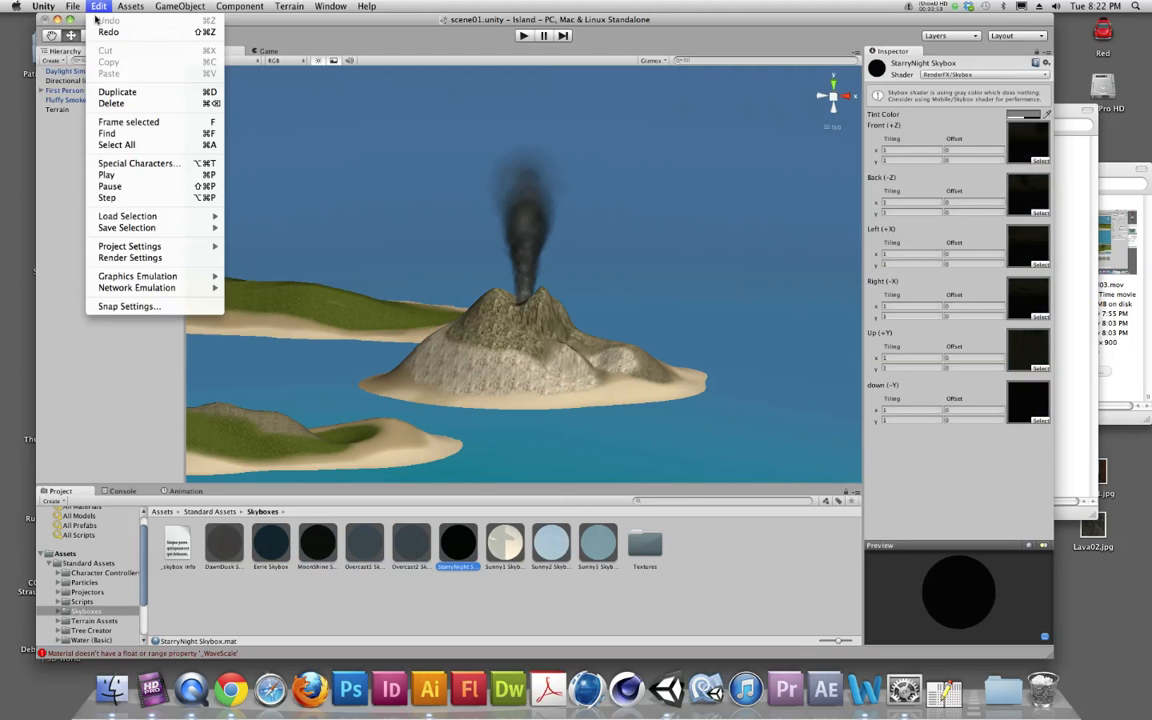
{"action": "left_click", "coordinate": [130, 257]}
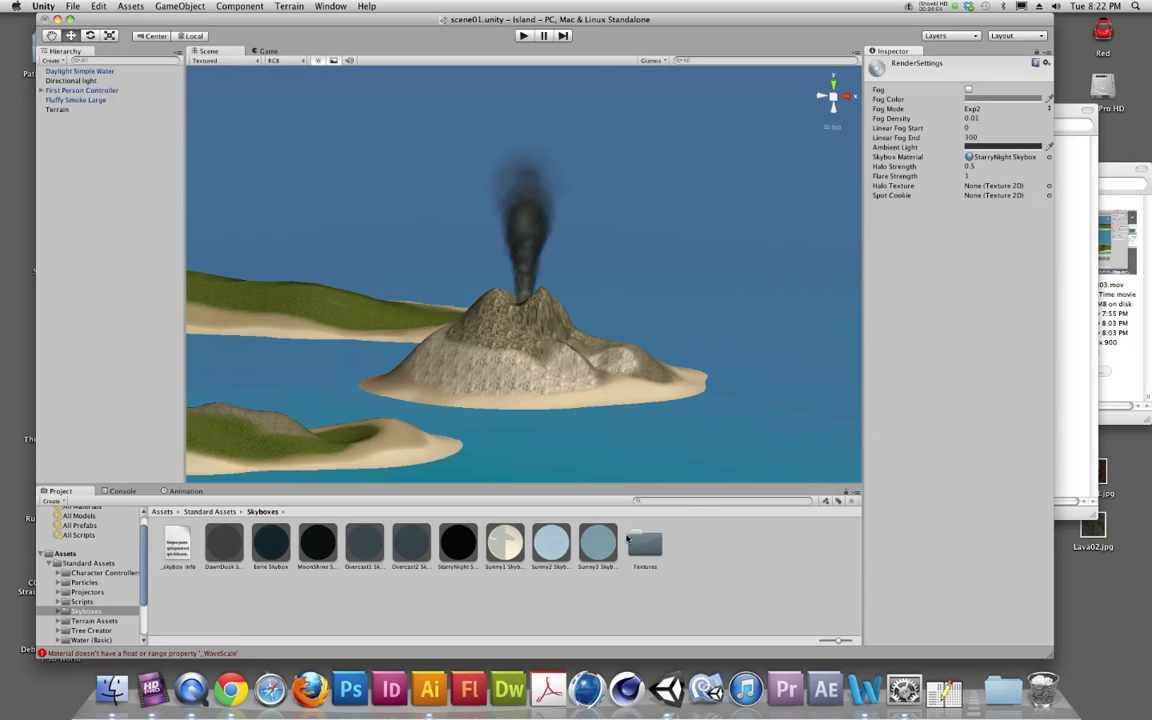
{"action": "left_click_drag", "start_coordinate": [551, 543], "coordinate": [983, 161]}
Walk through the island in play mode to view the sunny sky, and stop playback
{"action": "left_click", "coordinate": [525, 35]}
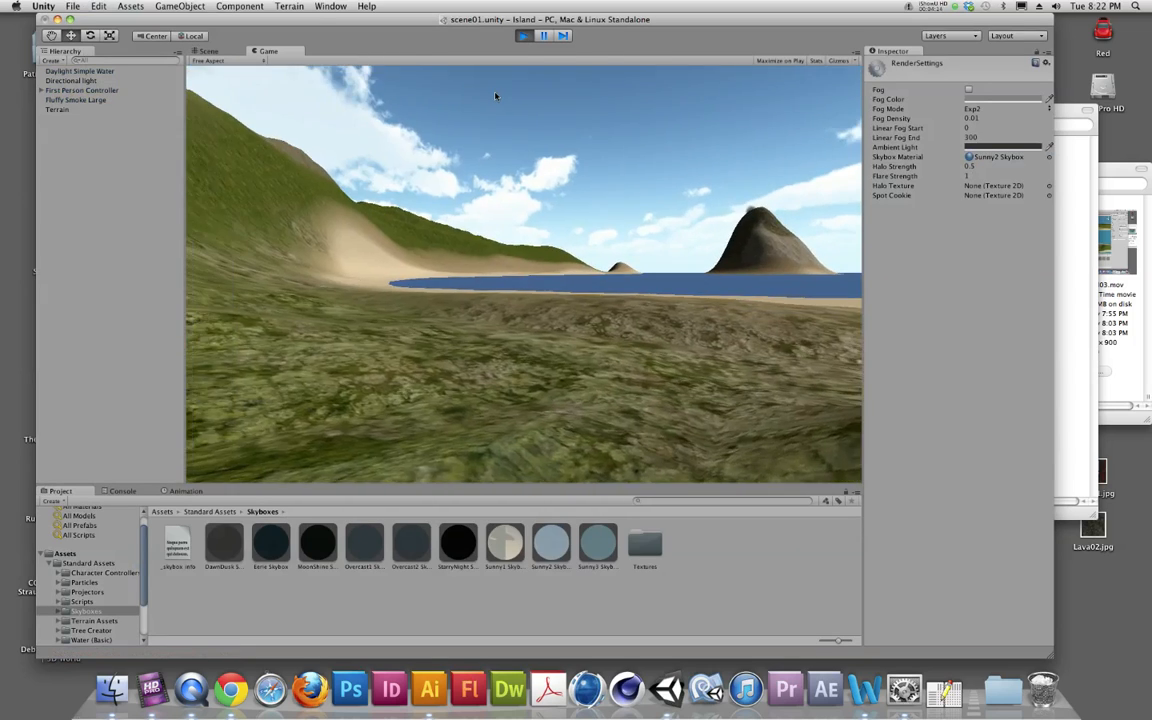
{"action": "key", "text": "w"}
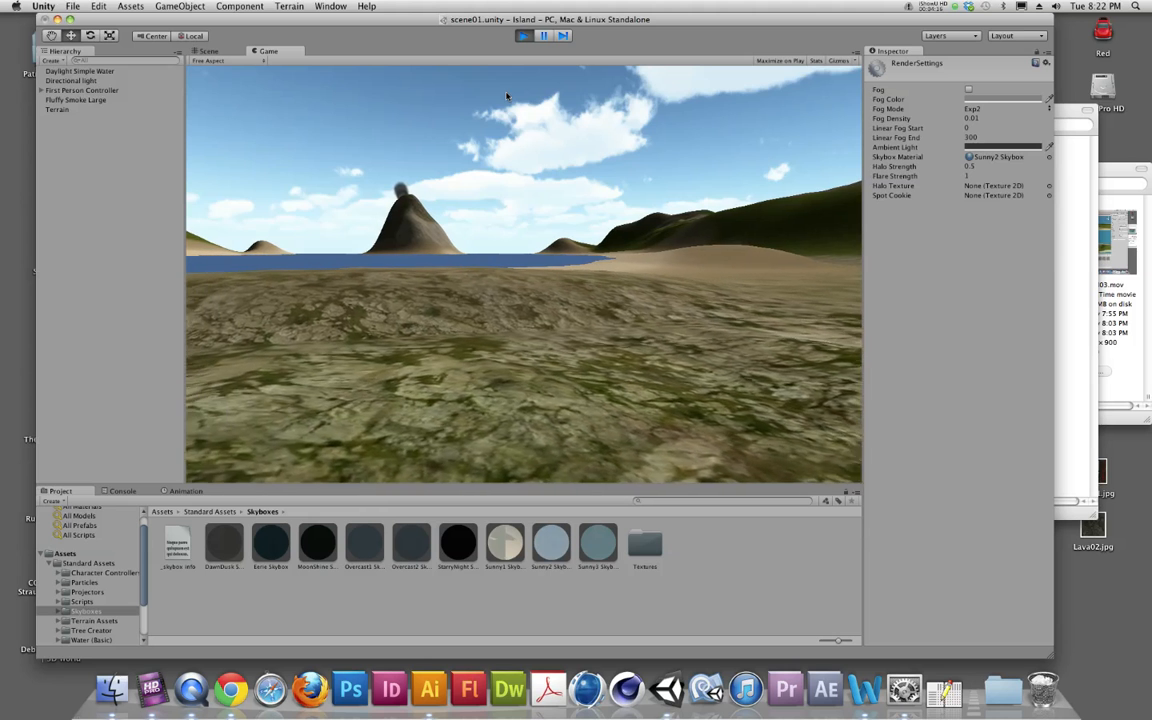
{"action": "key", "text": "w"}
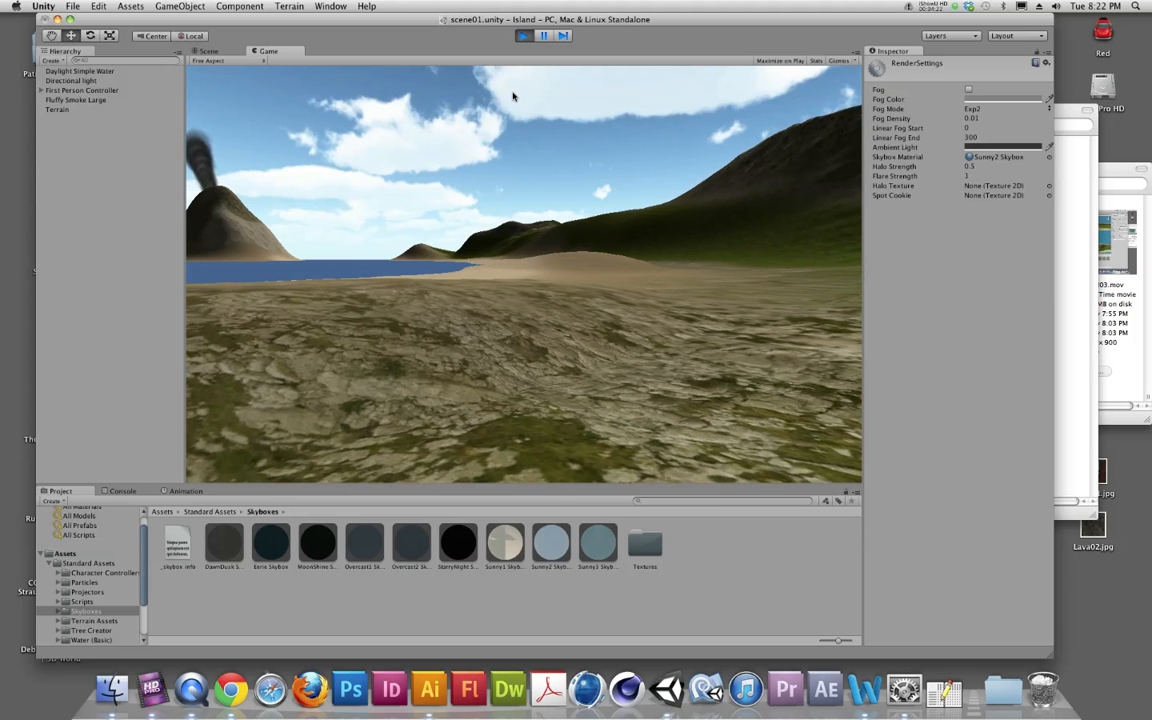
{"action": "key", "text": "super+p"}
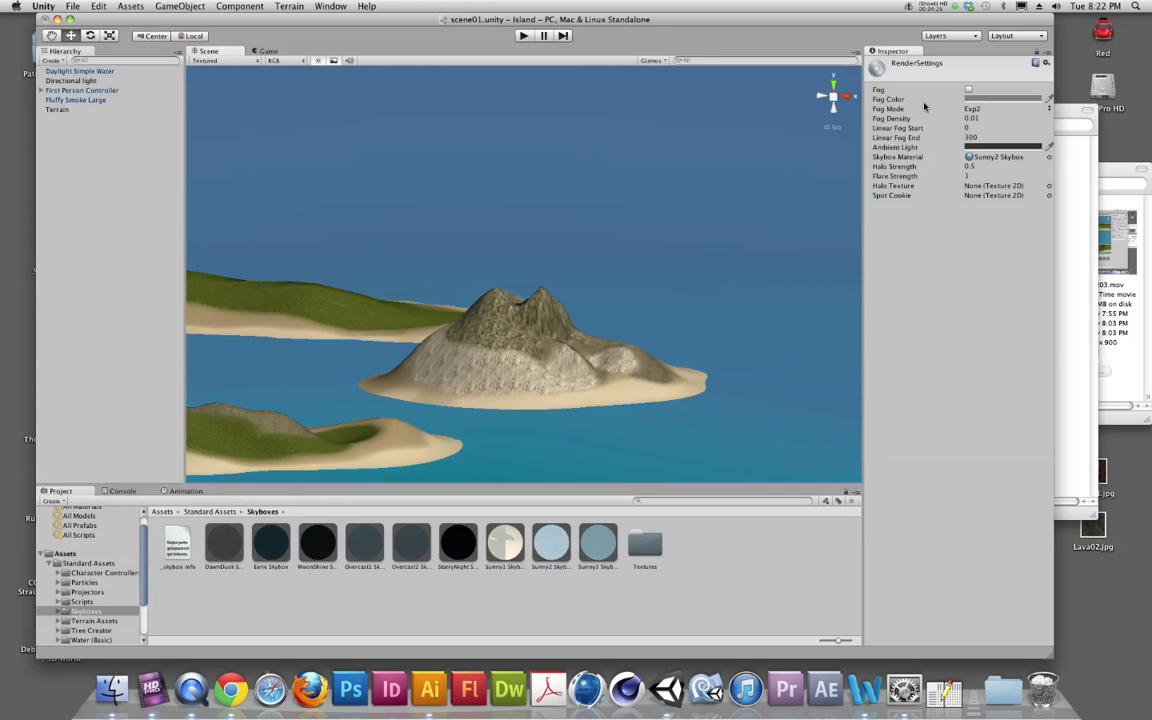
Enable fog in the Render Settings and check it by walking around the island in play mode
{"action": "left_click", "coordinate": [968, 90]}
{"action": "left_click", "coordinate": [523, 35]}
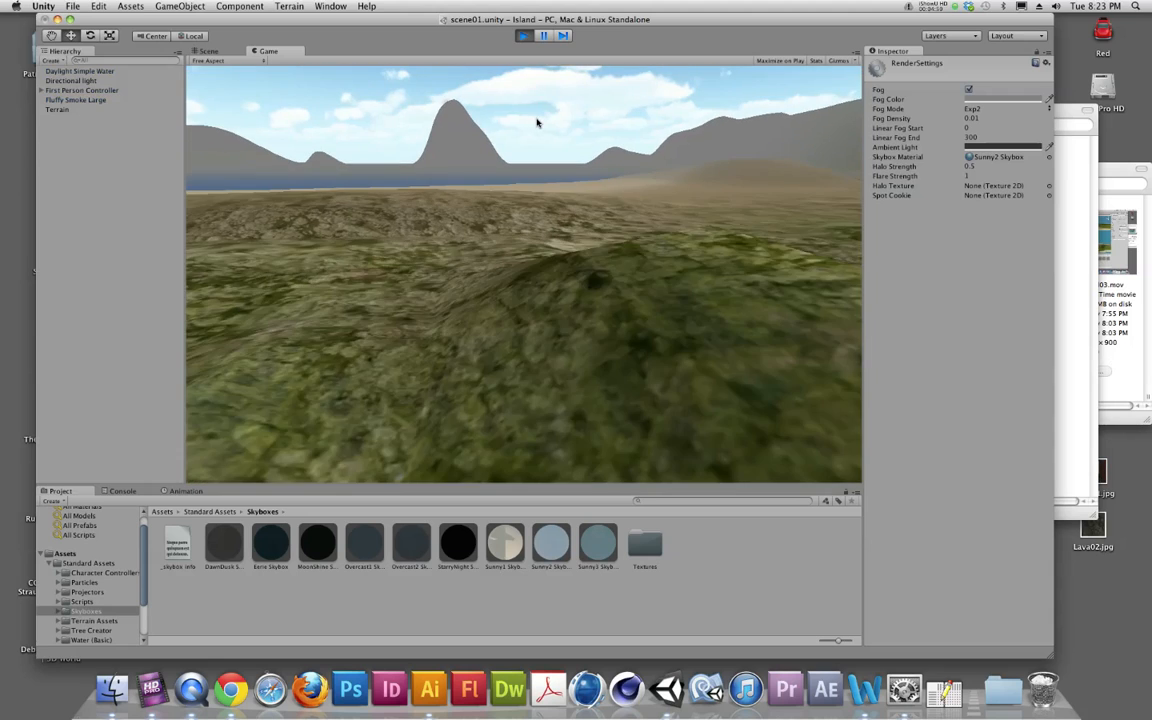
{"action": "key", "text": "w"}
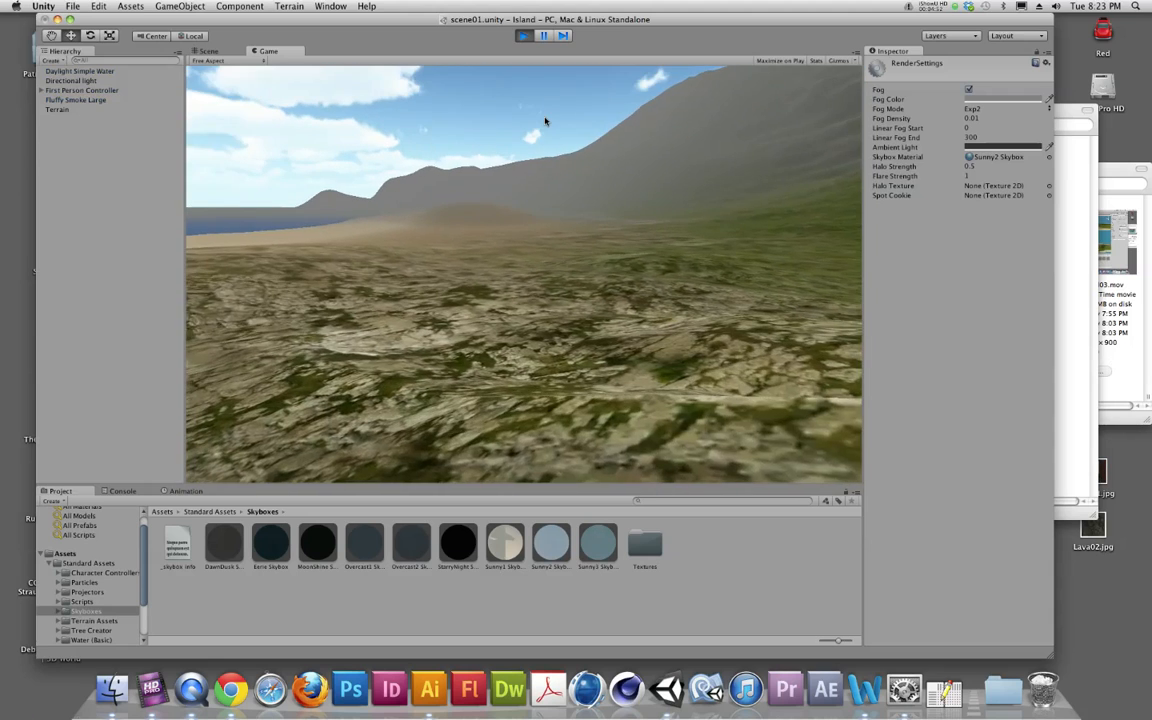
{"action": "key", "text": "super+p"}
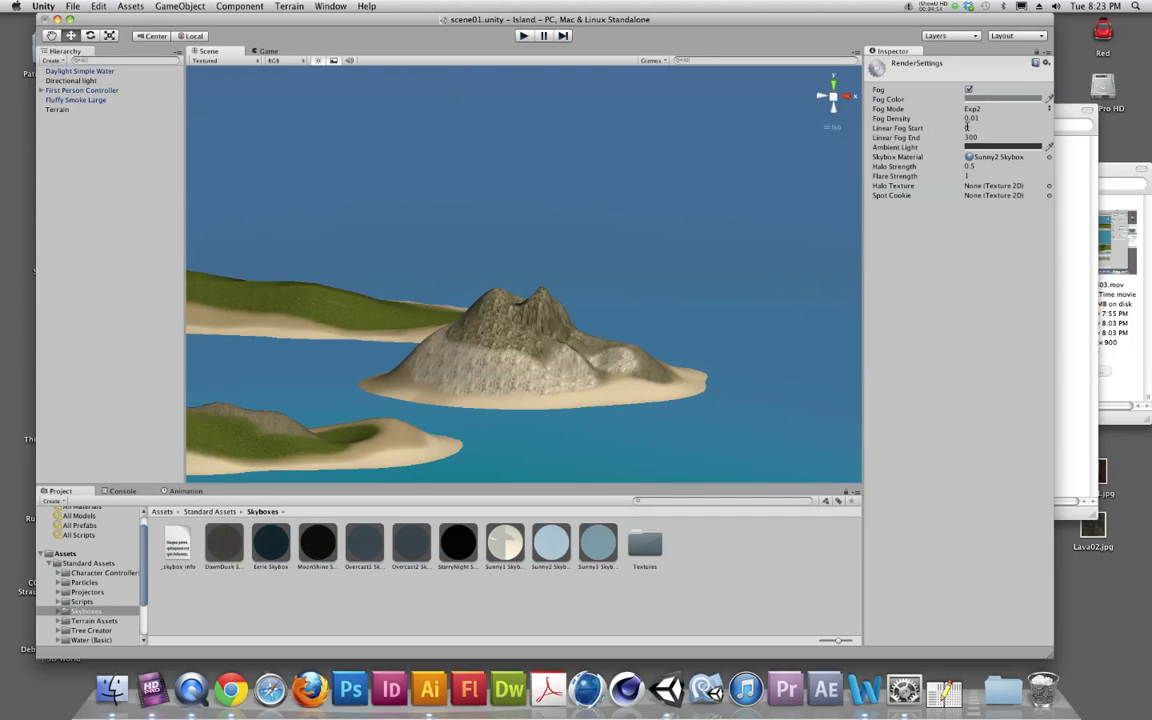
Set Linear Fog Start to 150 in the Render Settings
{"action": "left_click", "coordinate": [967, 128]}
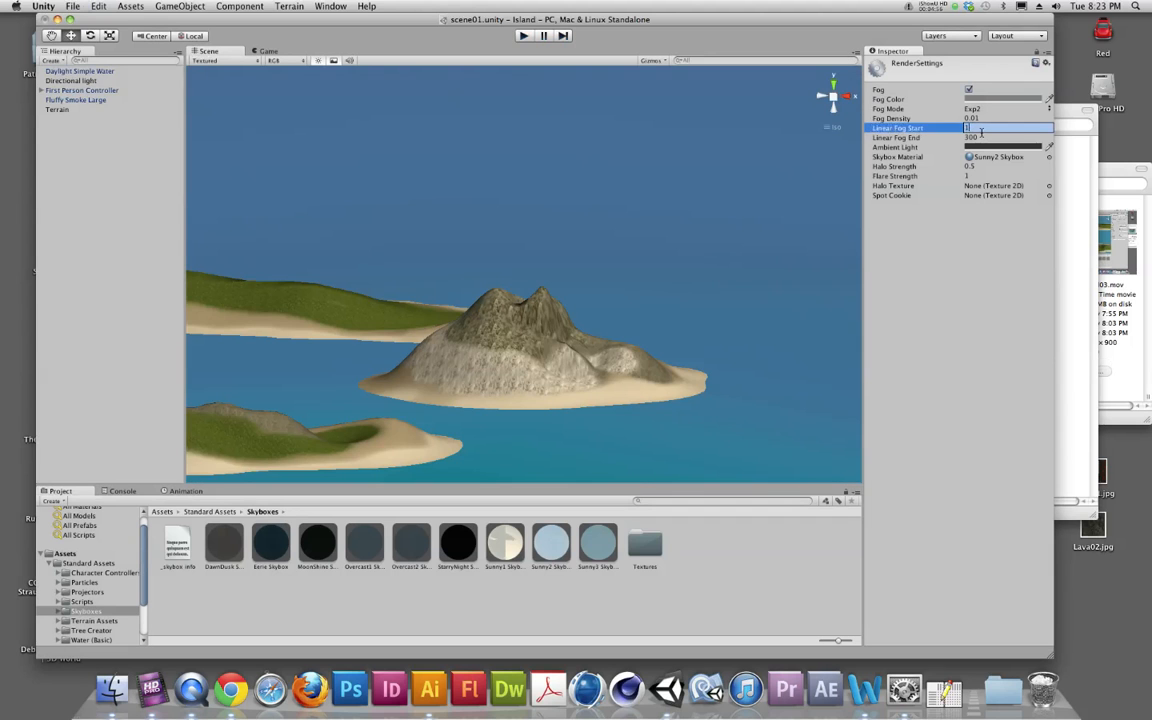
{"action": "key", "text": "Return"}
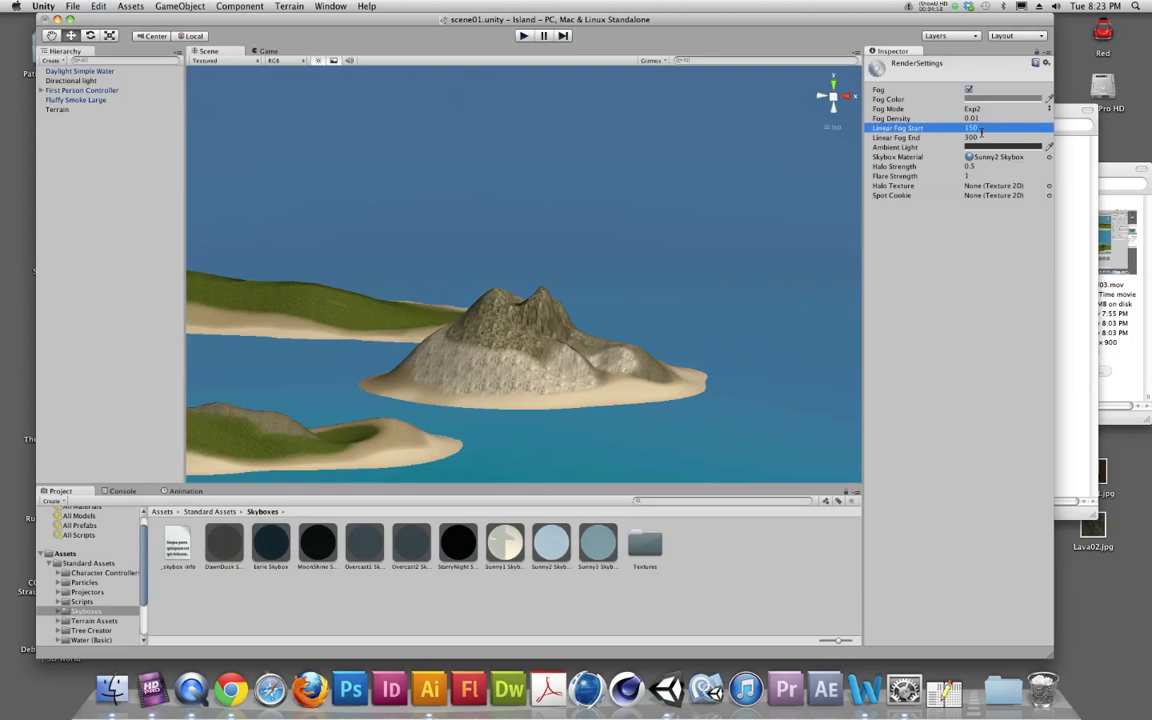
Preview the fog briefly in play mode, and set Linear Fog Start to 1000 and Linear Fog End to 1500 in the Render Settings
{"action": "key", "text": "super+p"}
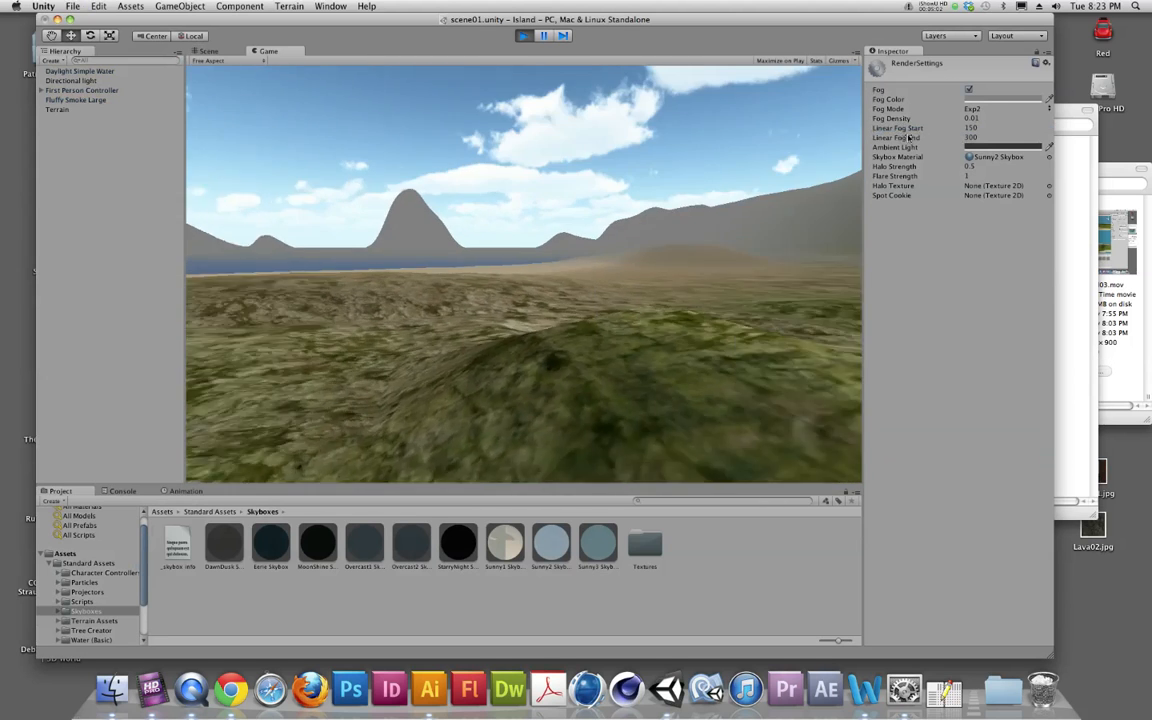
{"action": "key", "text": "super+p"}
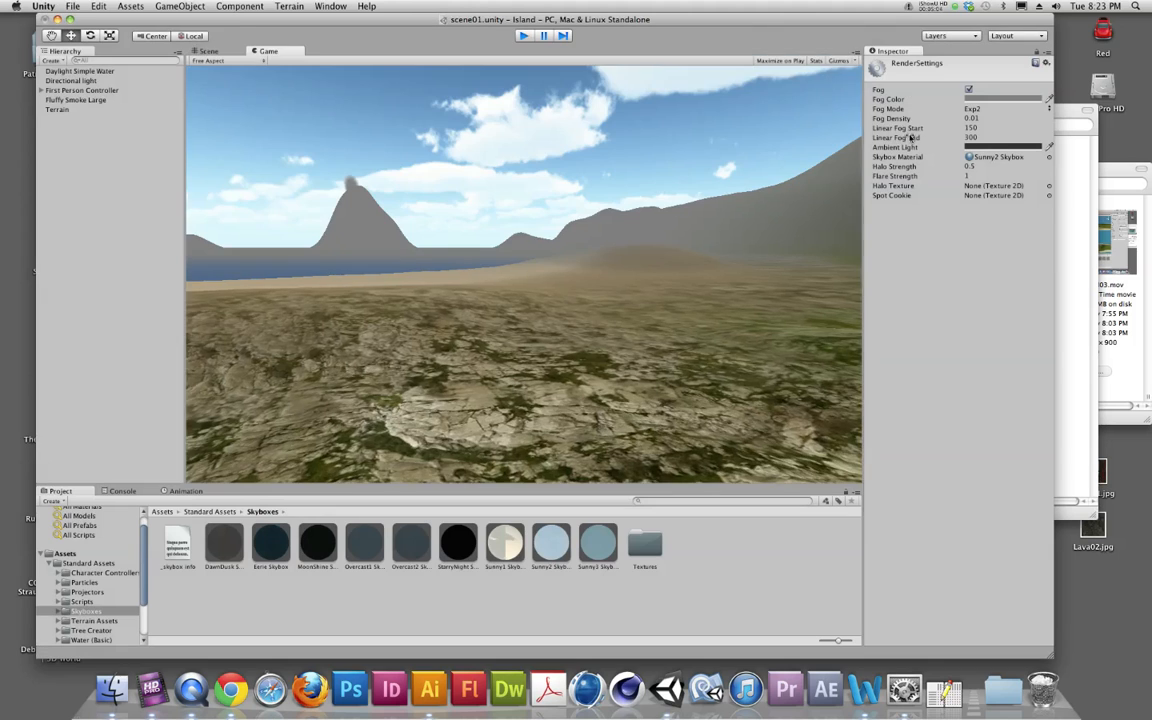
{"action": "left_click", "coordinate": [972, 128]}
{"action": "type", "text": "1000"}
{"action": "left_click", "coordinate": [975, 136]}
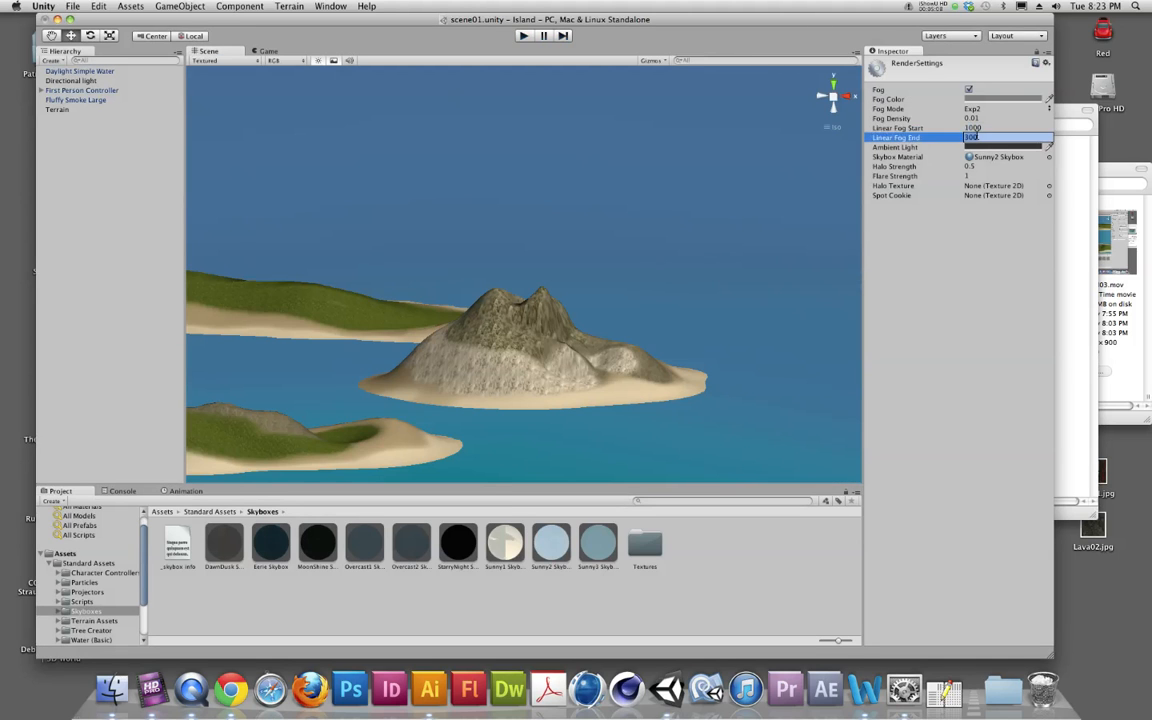
{"action": "type", "text": "2"}
{"action": "type", "text": "0"}
{"action": "key", "text": "Return"}
Walk across the beach in play mode to examine the fog over the water and volcano, and stop playback
{"action": "key", "text": "super+p"}
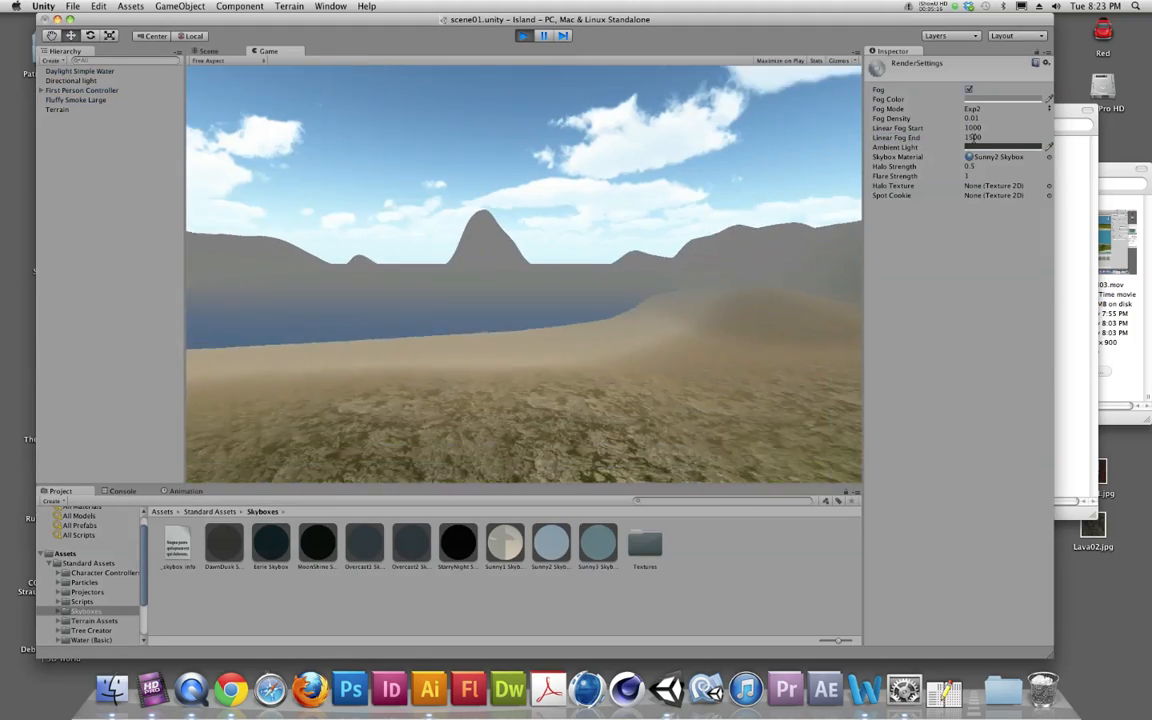
{"action": "key", "text": "w"}
{"action": "key", "text": "w"}
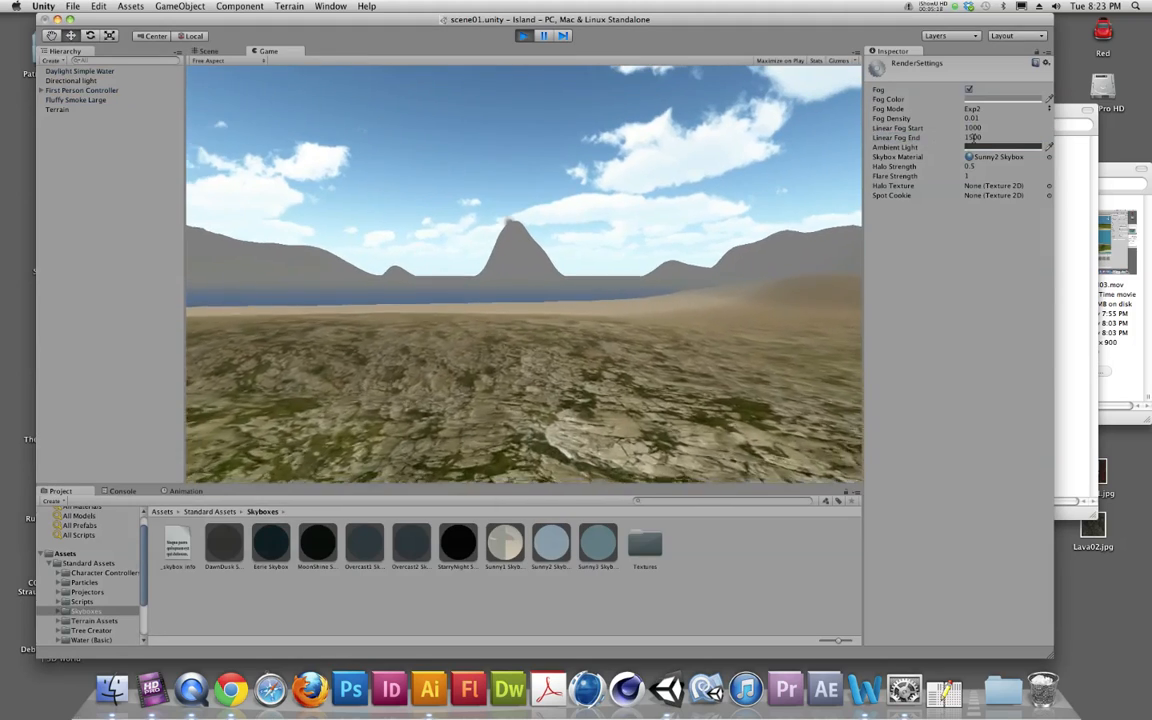
{"action": "key", "text": "w"}
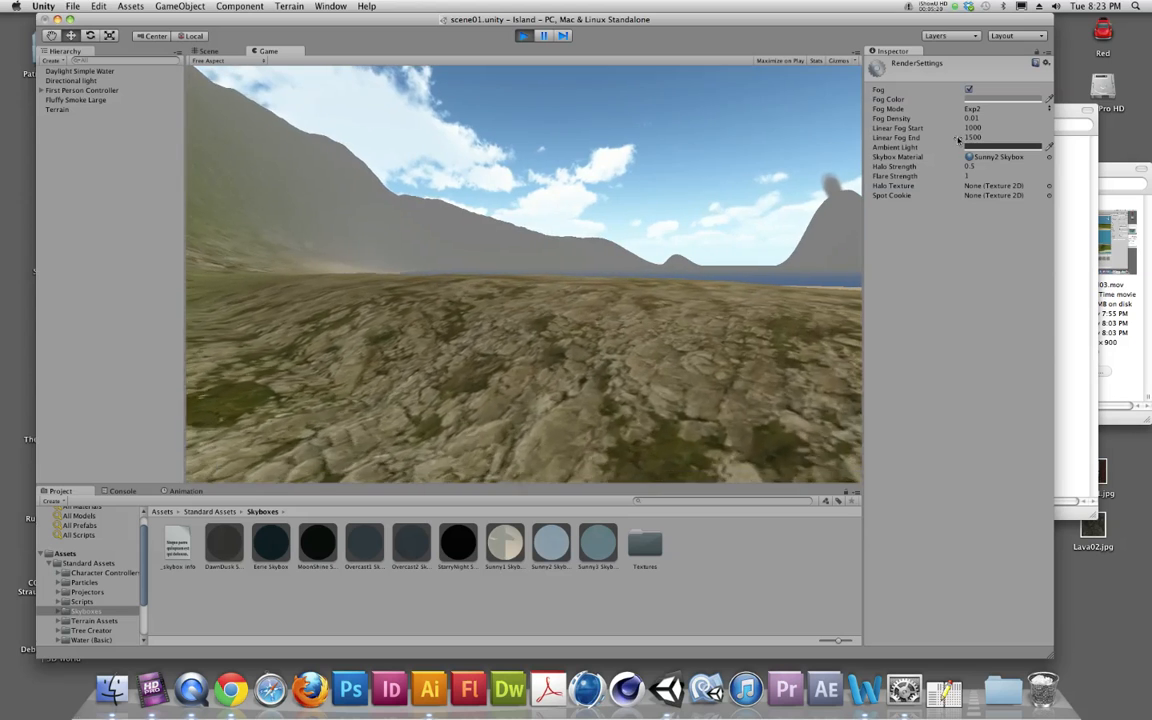
{"action": "key", "text": "w"}
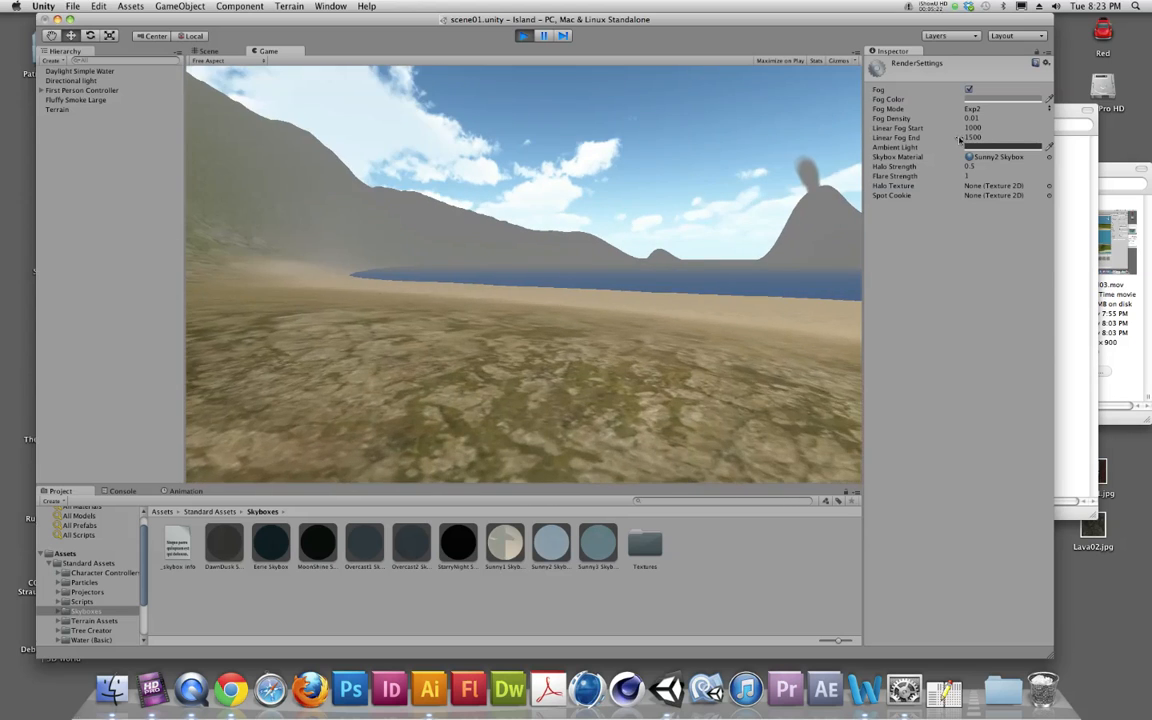
{"action": "key", "text": "w"}
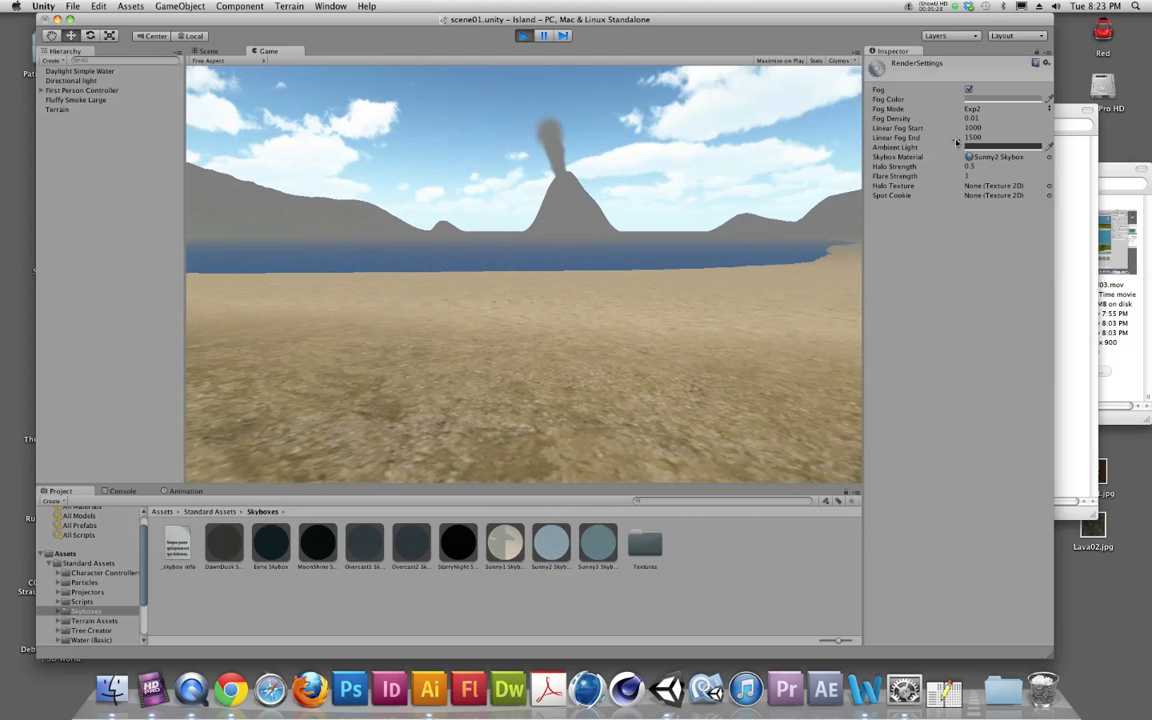
{"action": "key", "text": "super+p"}
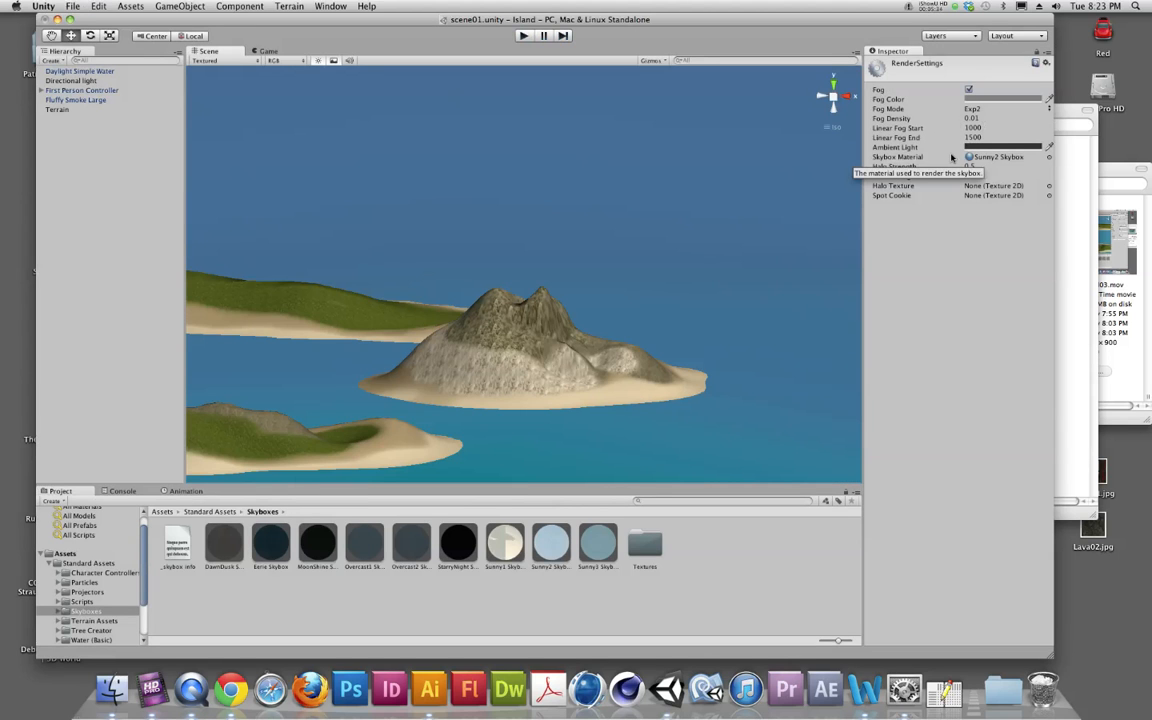
Disable fog in the Render Settings and walk around the island in play mode to view the scene without it
{"action": "left_click", "coordinate": [968, 89]}
{"action": "key", "text": "super+p"}
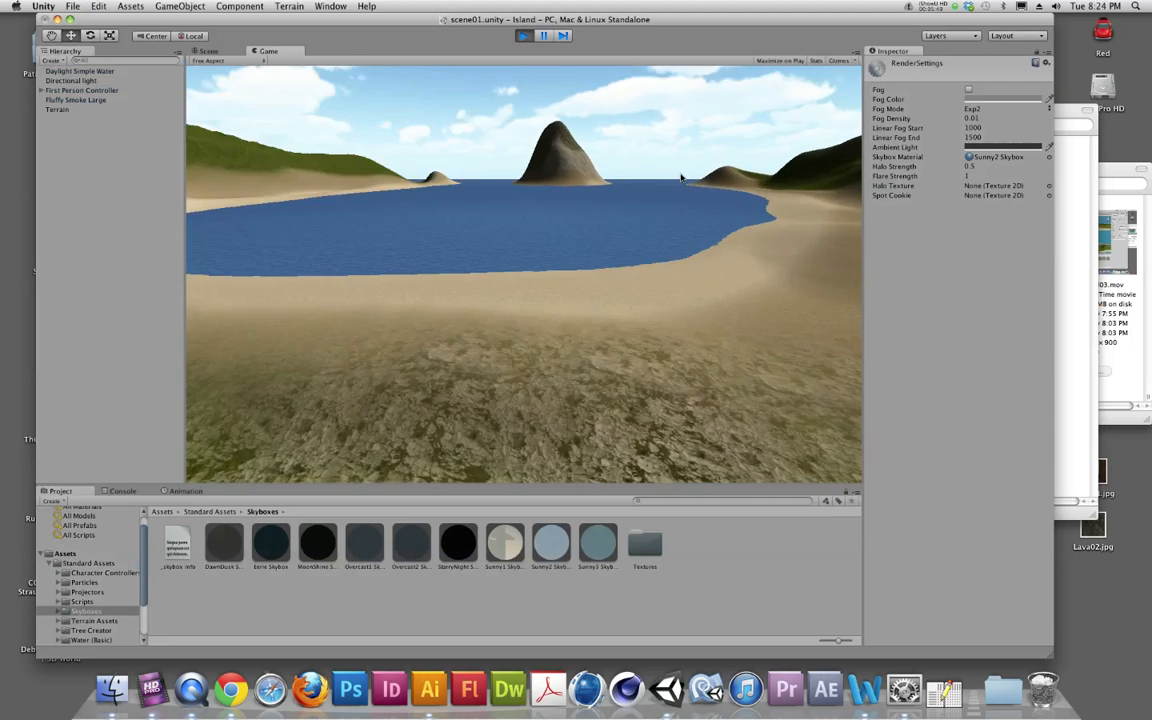
{"action": "key", "text": "w"}
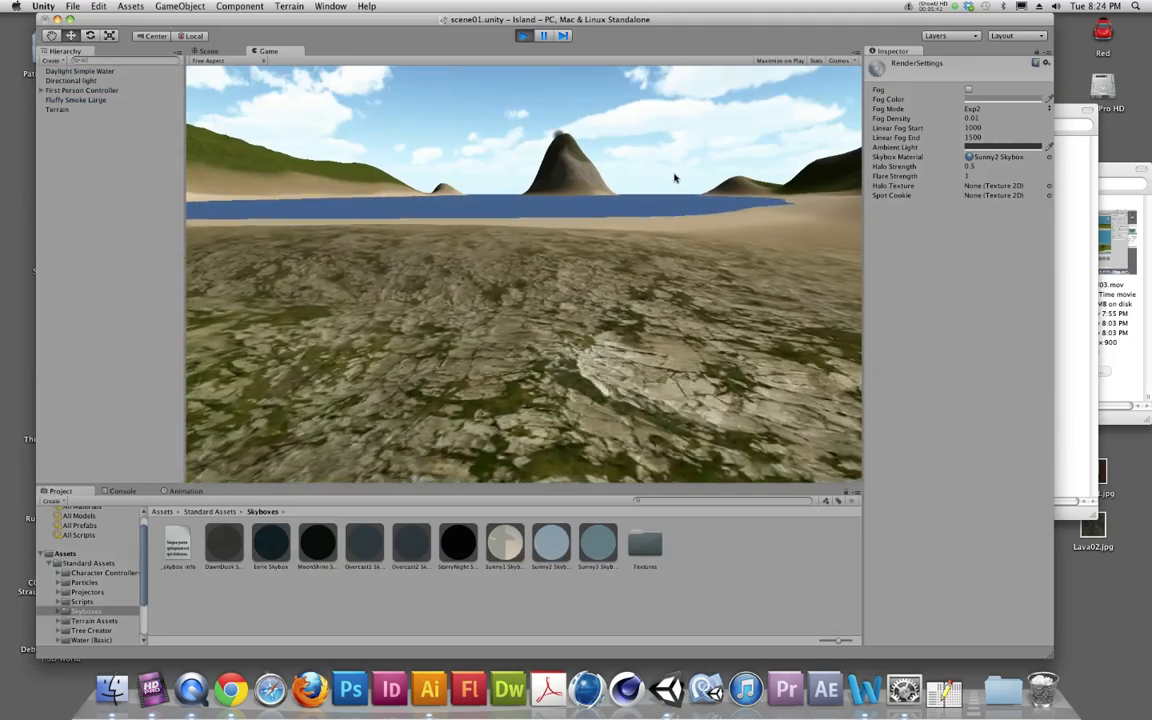
{"action": "key", "text": "w"}
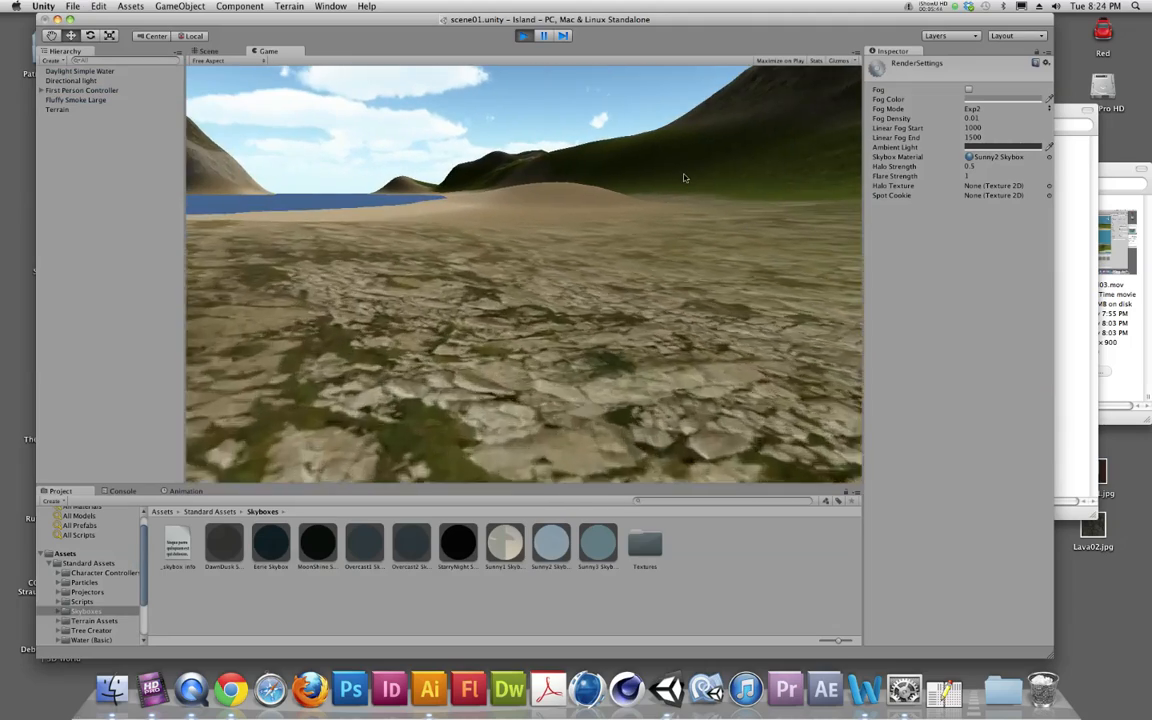
{"action": "key", "text": "w"}
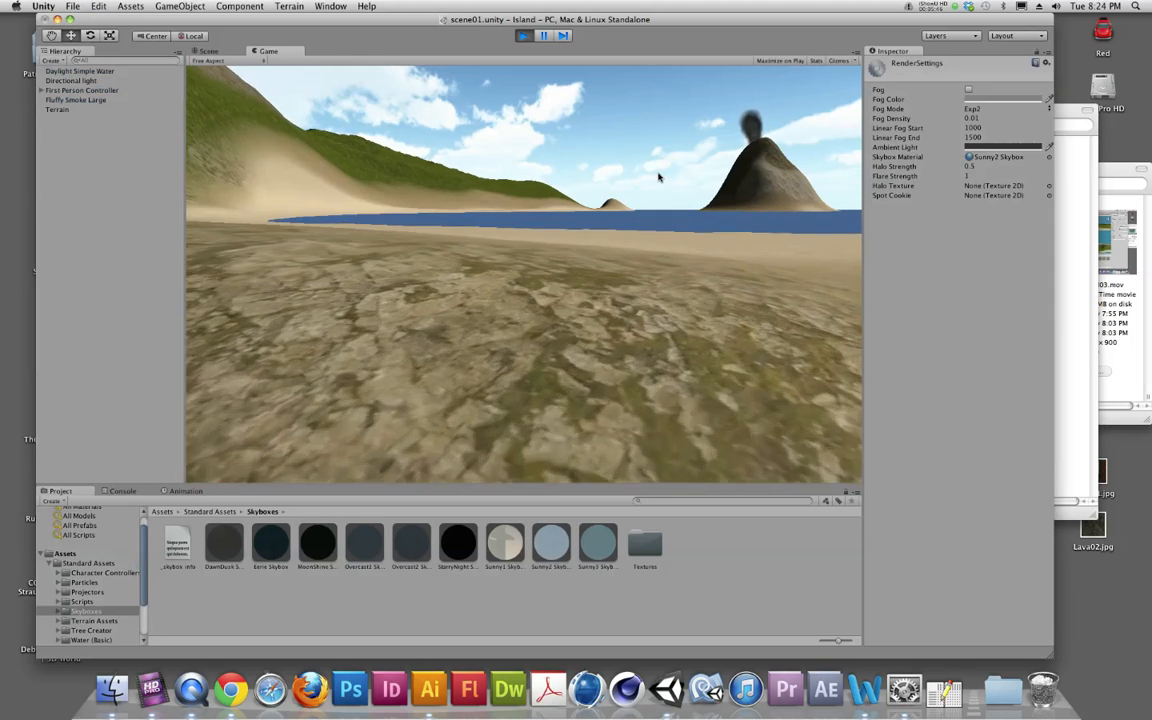
{"action": "key", "text": "w"}
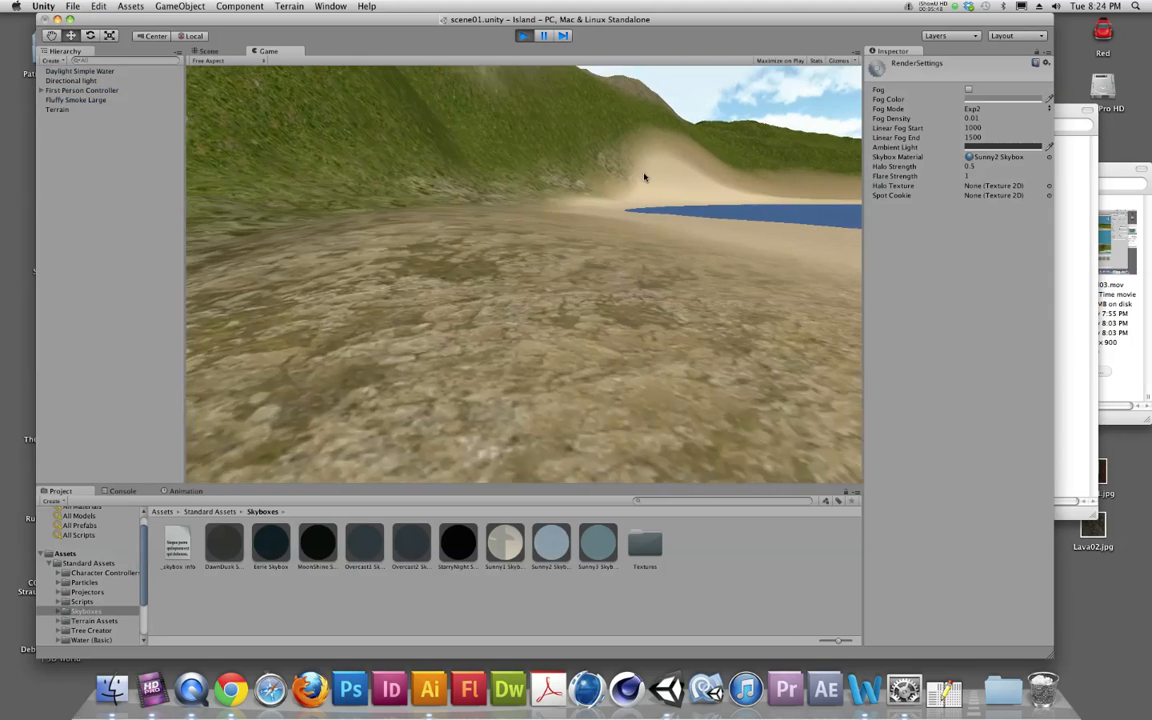
{"action": "key", "text": "w"}
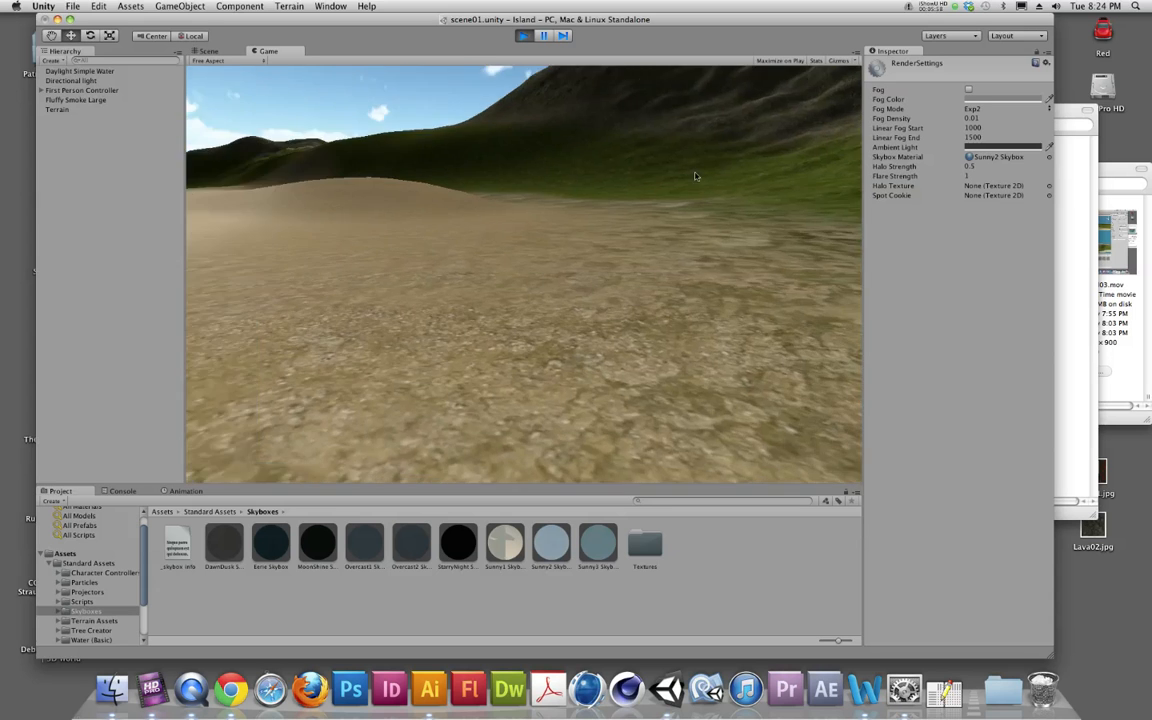
{"action": "key", "text": "d"}
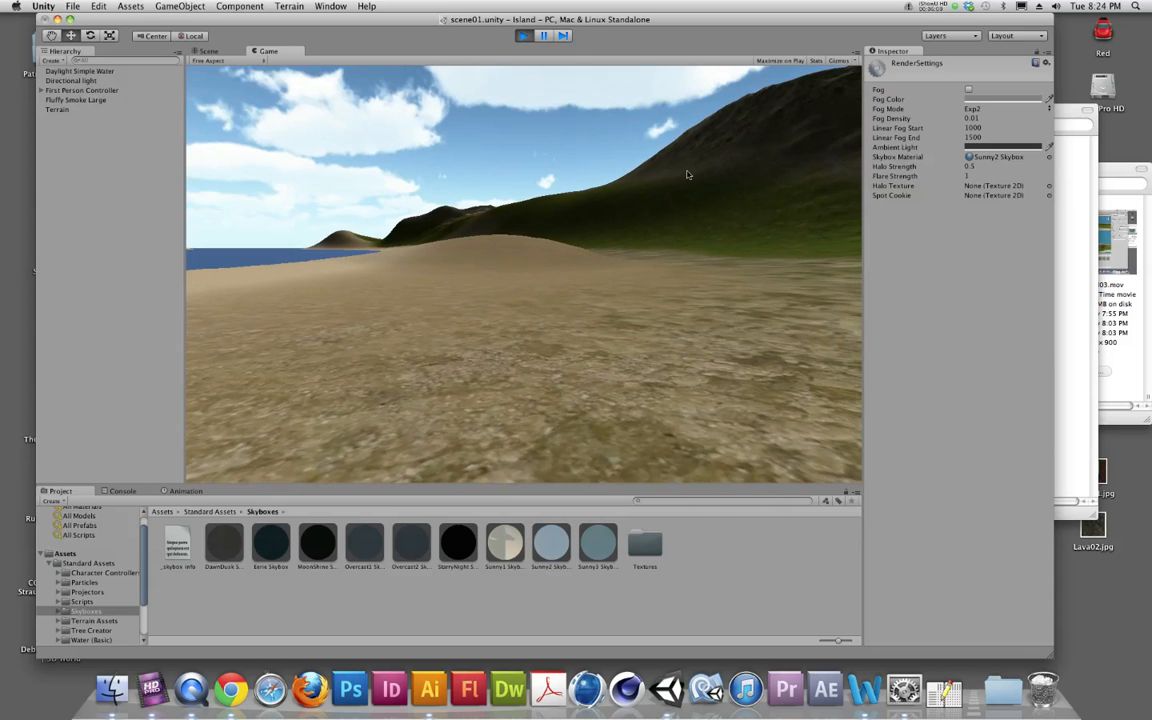
{"action": "key", "text": "w"}
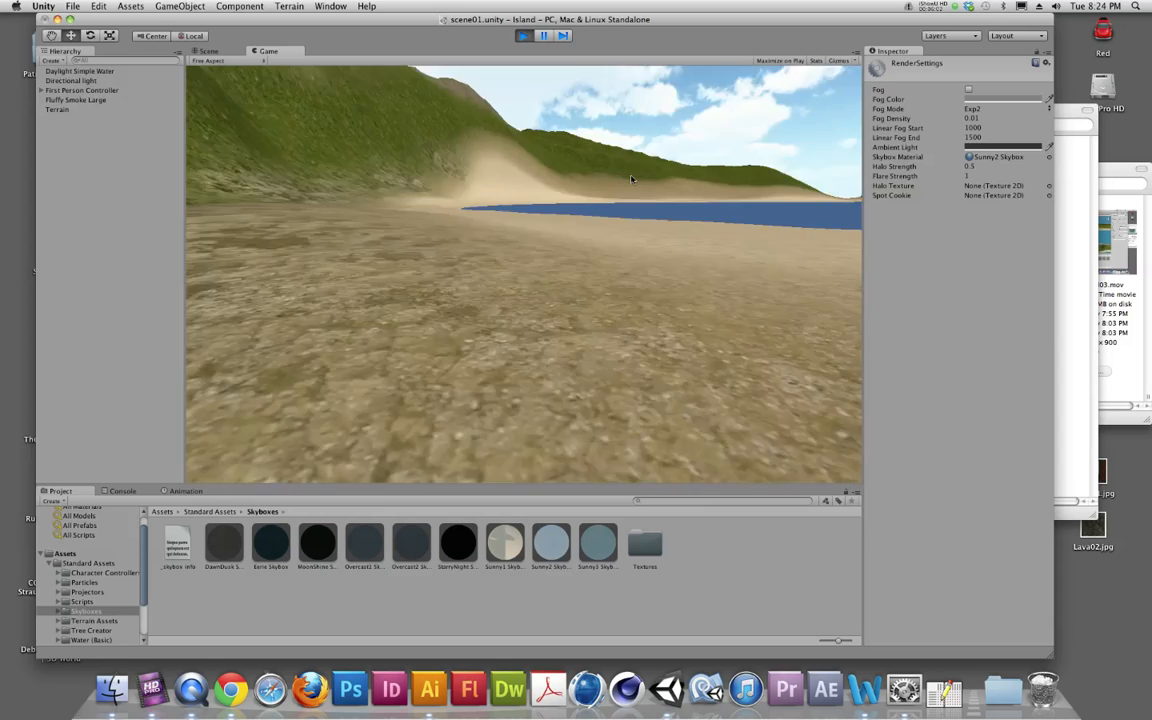